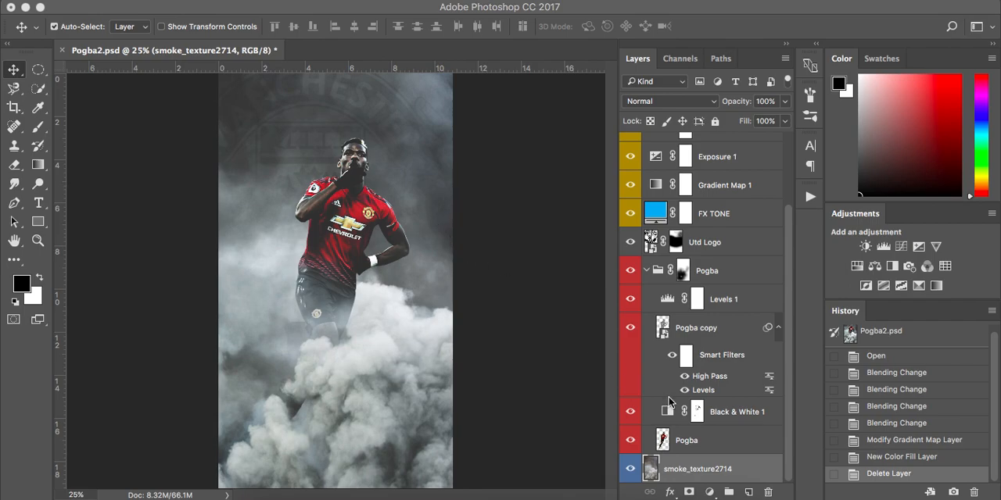
{"action": "scroll", "coordinate": [707, 270], "scroll_direction": "up", "scroll_amount": 3}
{"action": "scroll", "coordinate": [707, 270], "scroll_direction": "down", "scroll_amount": 3}
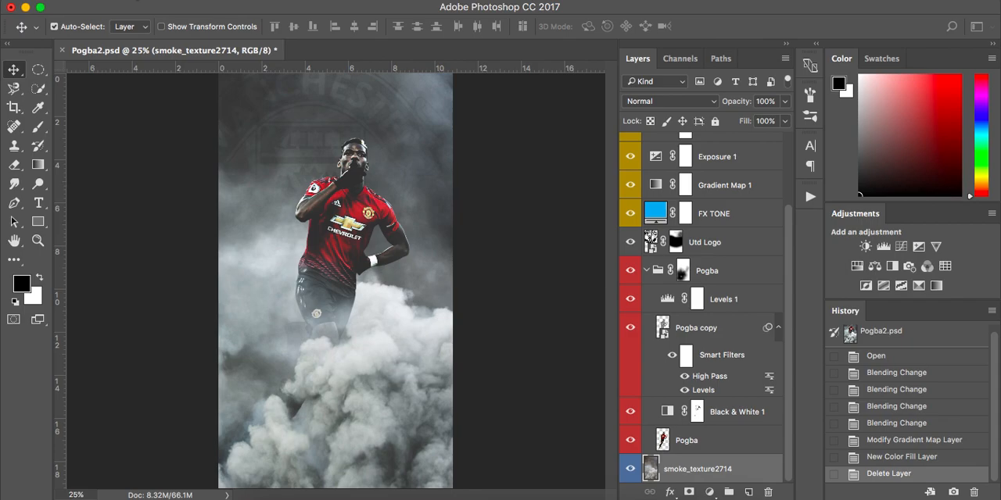
Step: Create a new document from the High Res LS preset, 1280 x 2272 px at 118.11 pixels per centimeter
{"action": "left_click", "coordinate": [156, 1]}
{"action": "left_click", "coordinate": [141, 10]}
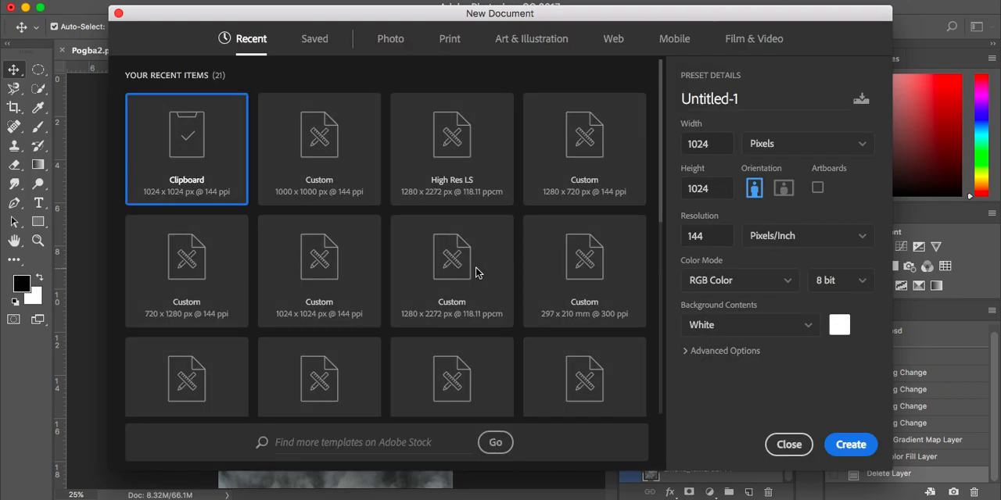
{"action": "left_click", "coordinate": [483, 197]}
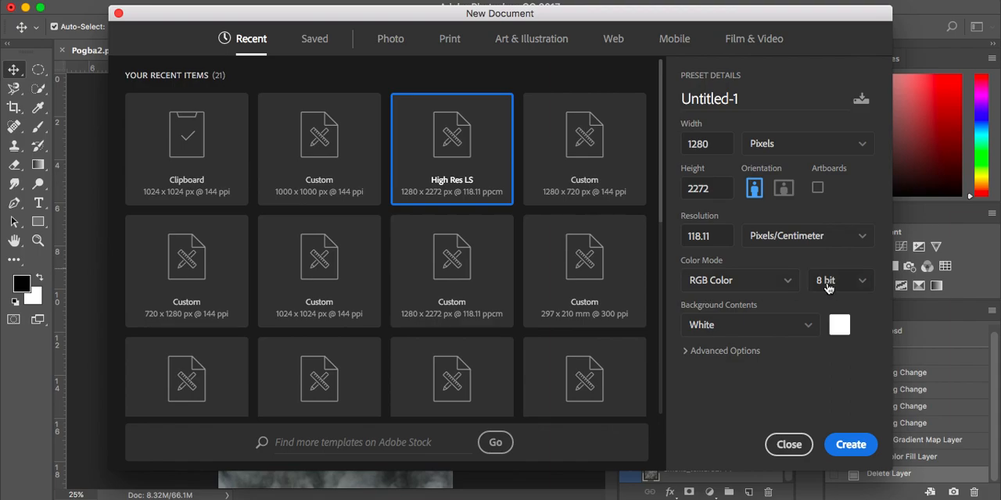
{"action": "left_click", "coordinate": [858, 449]}
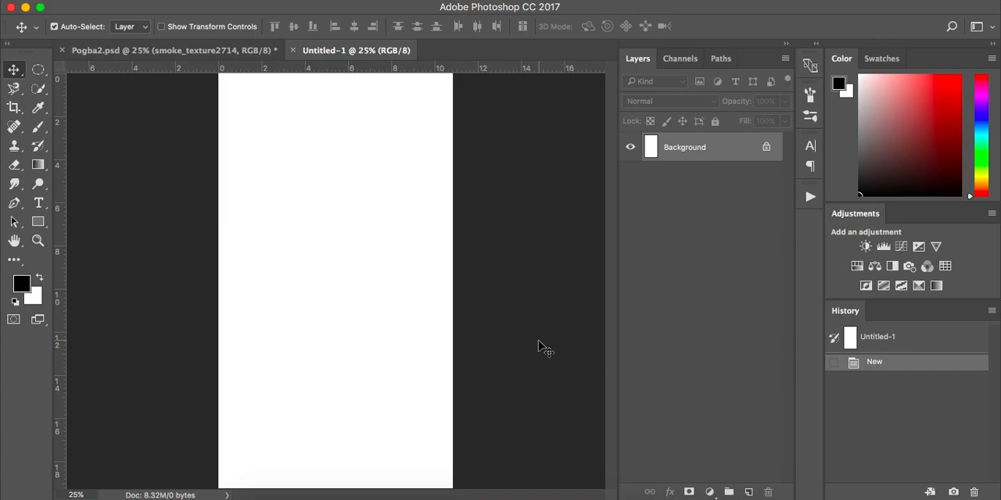
Step: Place Smoke.jpg from the Latest Tutorial folder into the new document
{"action": "left_click", "coordinate": [268, 495]}
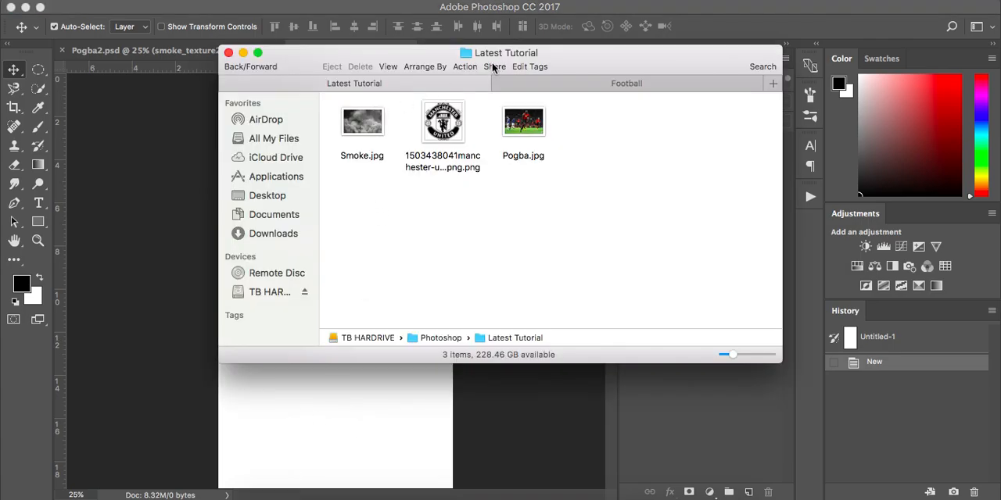
{"action": "left_click_drag", "start_coordinate": [545, 59], "coordinate": [752, 33]}
{"action": "left_click_drag", "start_coordinate": [567, 98], "coordinate": [286, 235]}
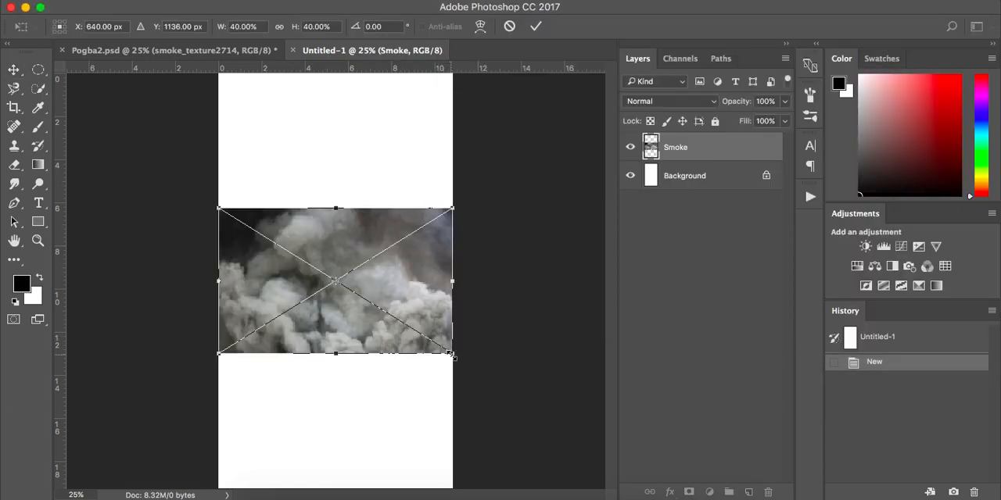
Step: Scale the placed smoke image to about 117.25% and shift it to X -590 px so its dense smoke fills the canvas
{"action": "left_click_drag", "start_coordinate": [451, 355], "coordinate": [692, 491]}
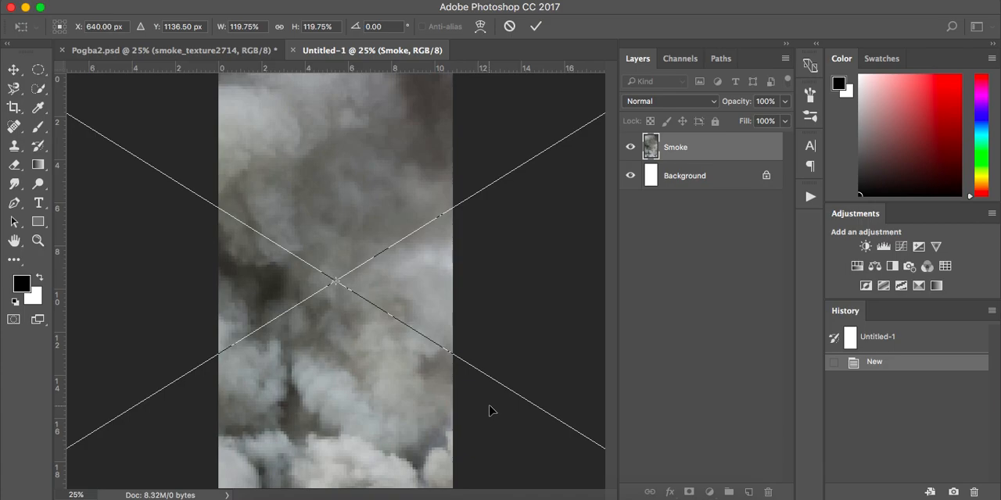
{"action": "left_click_drag", "start_coordinate": [542, 375], "coordinate": [335, 373]}
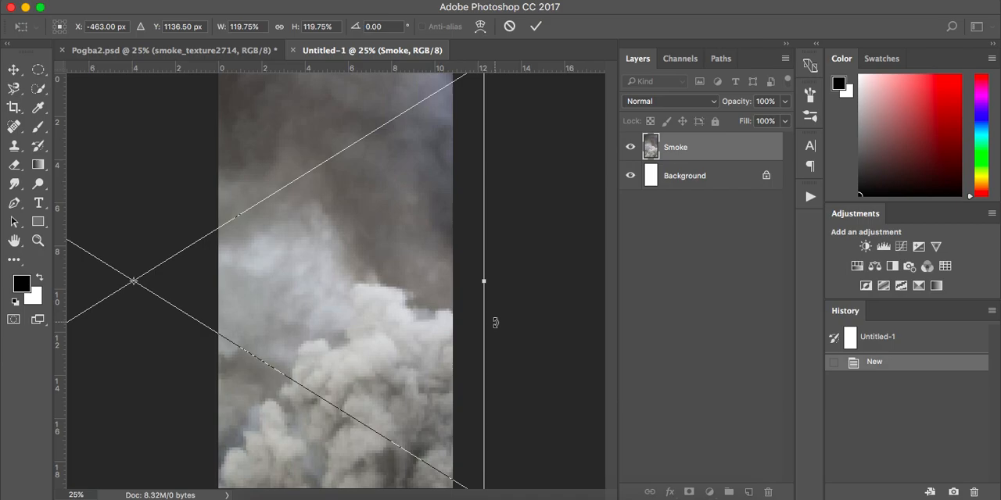
{"action": "left_click_drag", "start_coordinate": [434, 331], "coordinate": [415, 328]}
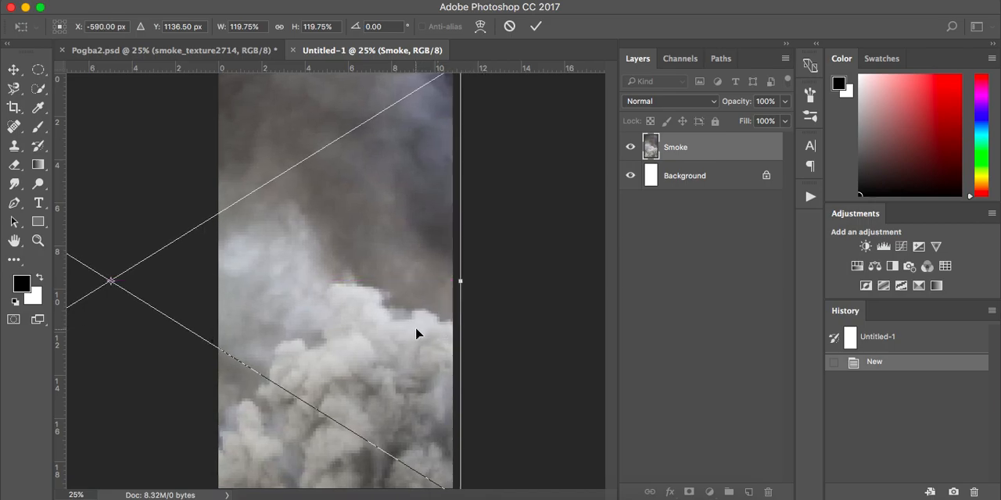
{"action": "scroll", "coordinate": [415, 327], "scroll_direction": "down", "scroll_amount": 3}
{"action": "scroll", "coordinate": [416, 329], "scroll_direction": "up", "scroll_amount": 3}
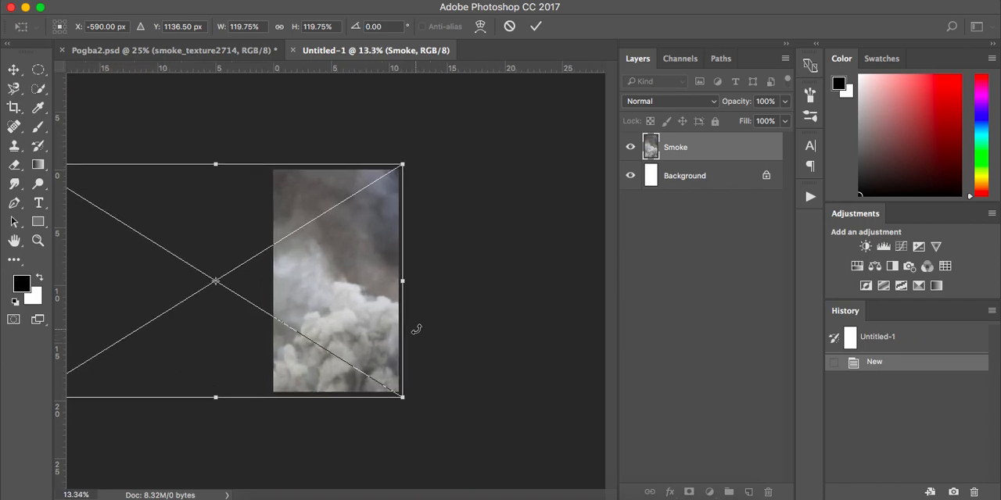
{"action": "scroll", "coordinate": [415, 330], "scroll_direction": "up", "scroll_amount": 1}
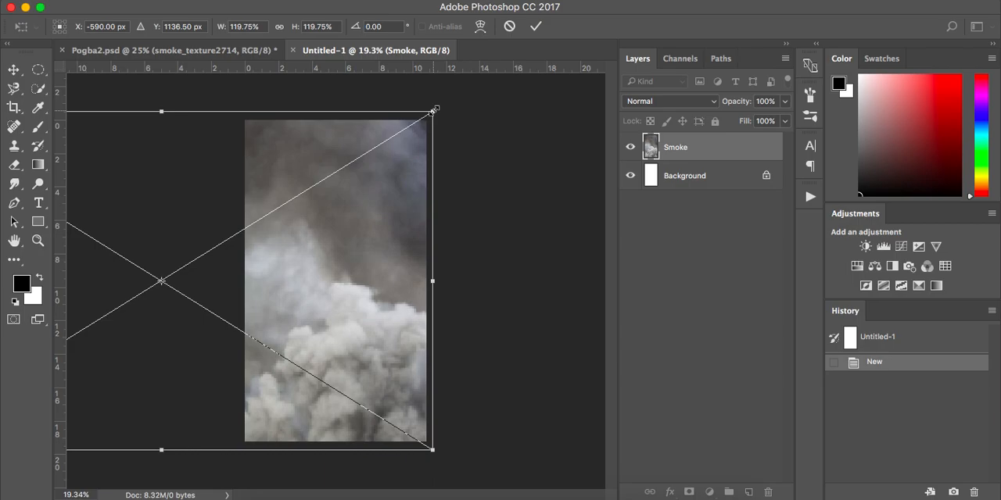
{"action": "left_click_drag", "start_coordinate": [434, 111], "coordinate": [447, 136]}
{"action": "key", "text": "super+z"}
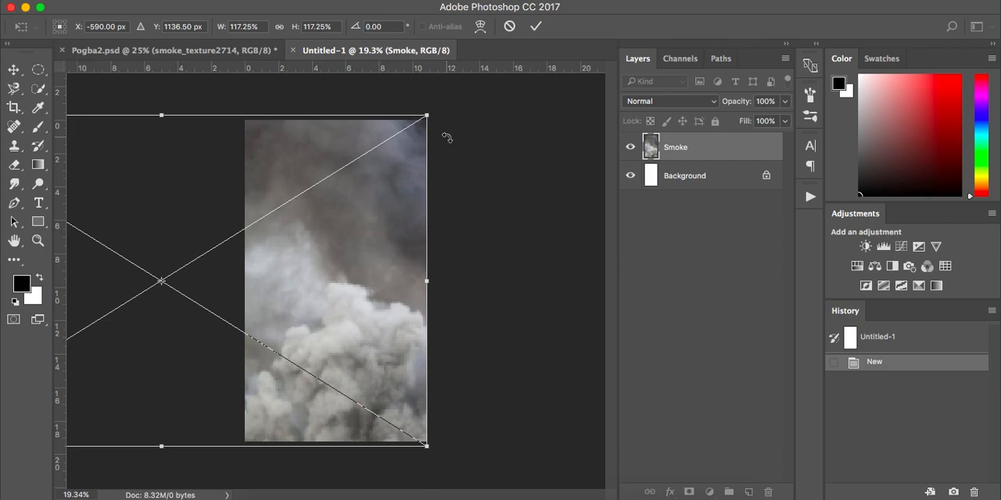
{"action": "key", "text": "Return"}
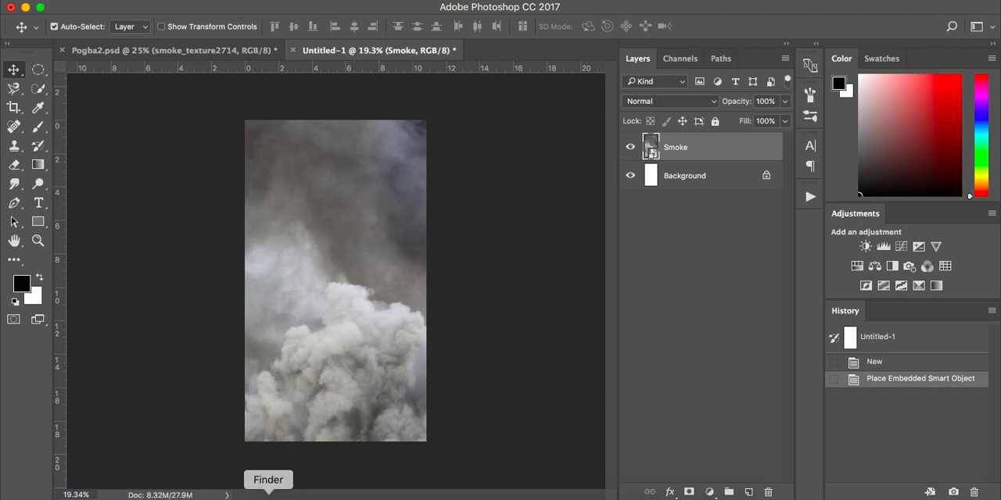
Step: Preview the original Pogba.jpg photo from the Latest Tutorial folder, close it and return to Photoshop
{"action": "left_click", "coordinate": [268, 496]}
{"action": "left_click", "coordinate": [743, 103]}
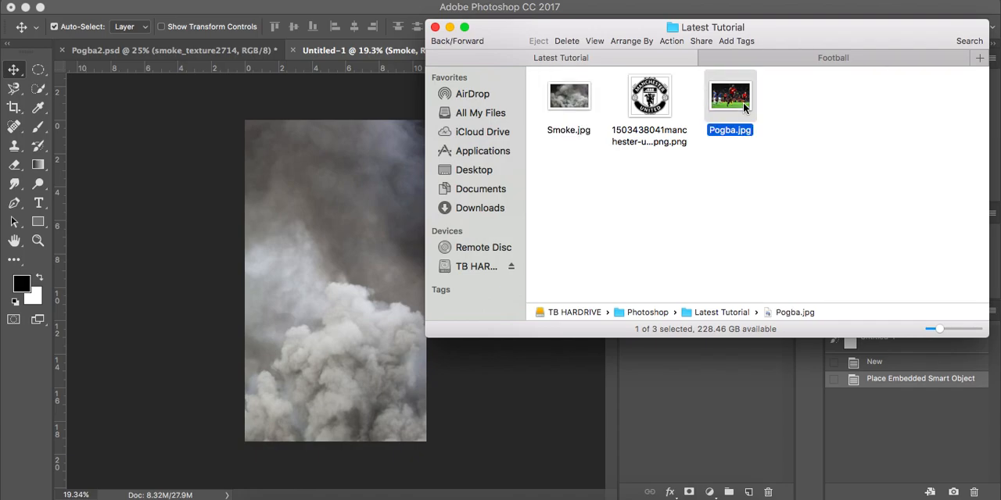
{"action": "double_click", "coordinate": [743, 102]}
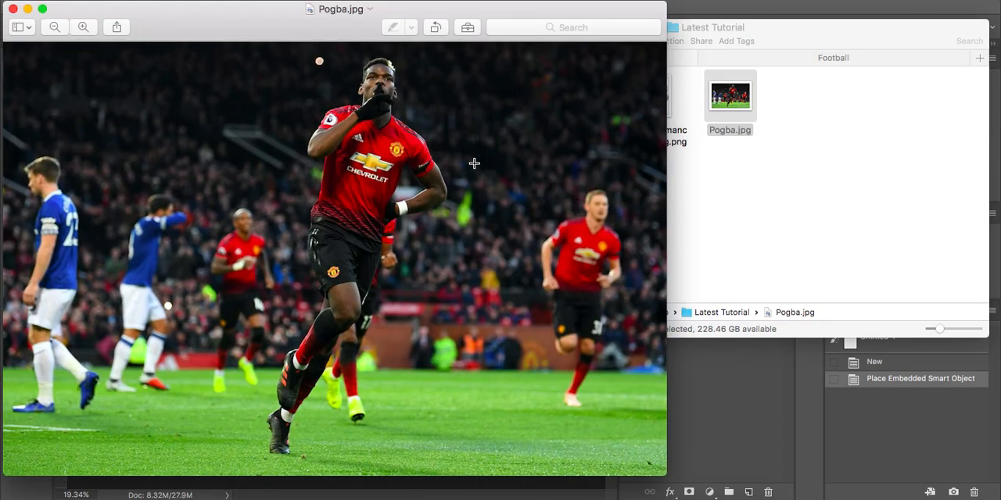
{"action": "left_click", "coordinate": [14, 11]}
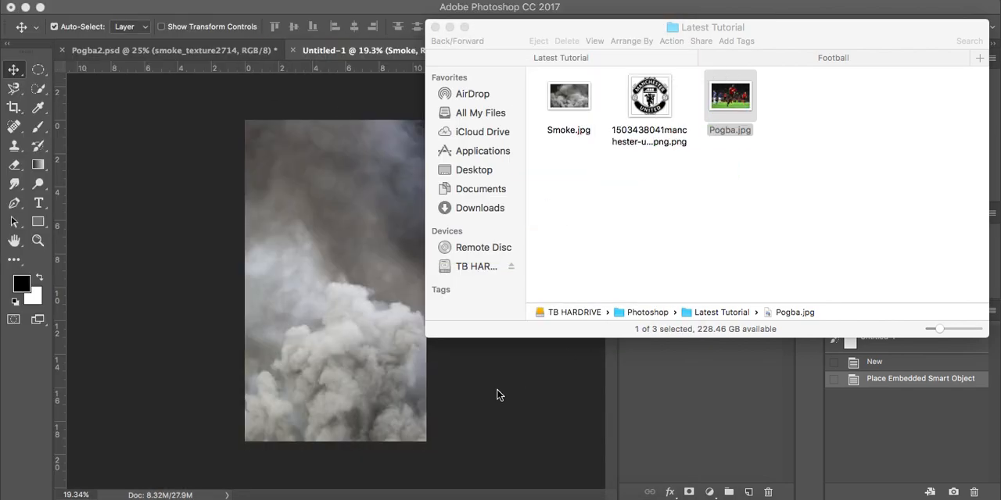
{"action": "left_click", "coordinate": [471, 376]}
Step: Copy the cut-out Pogba layer from Pogba2.psd into the smoke document
{"action": "left_click", "coordinate": [229, 51]}
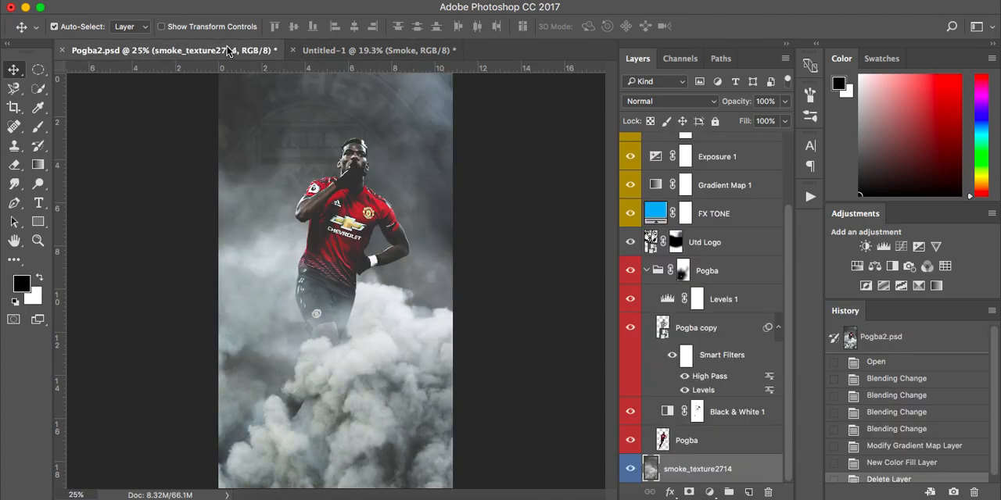
{"action": "left_click", "coordinate": [717, 441]}
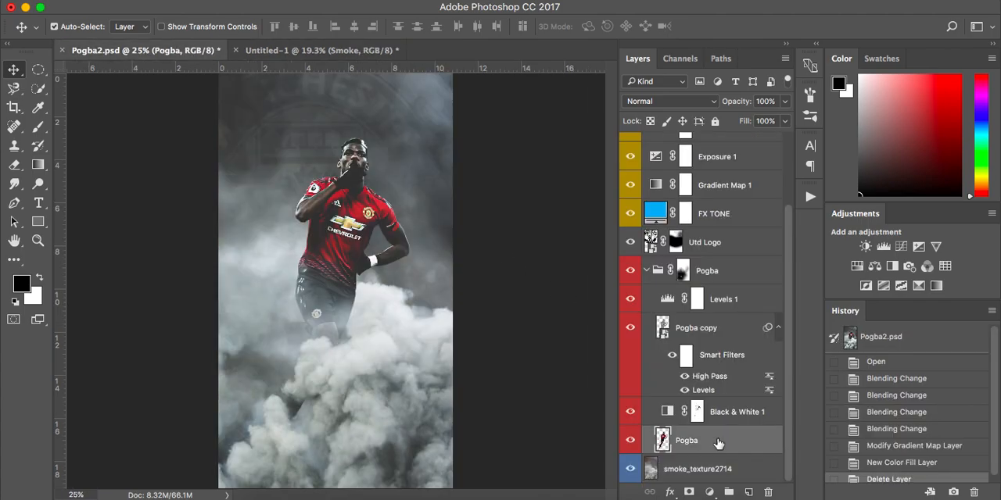
{"action": "left_click_drag", "start_coordinate": [179, 51], "coordinate": [93, 250]}
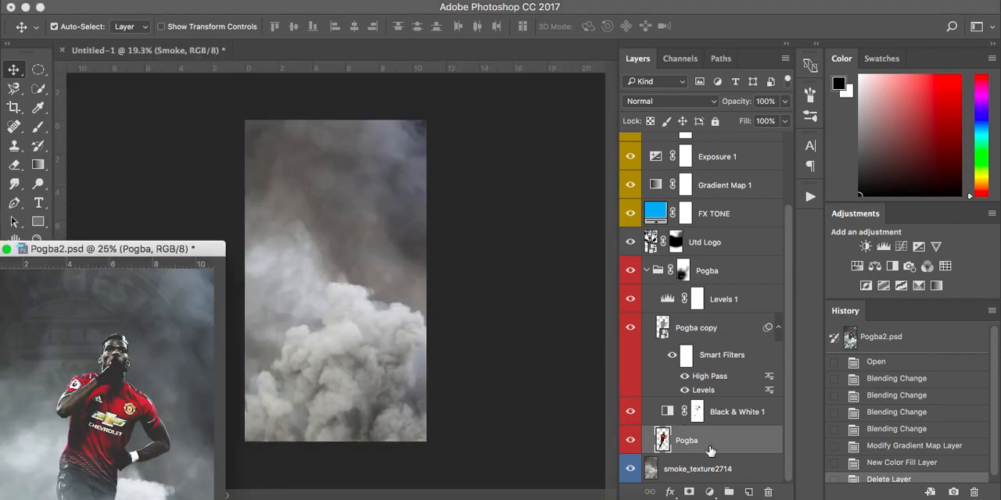
{"action": "left_click_drag", "start_coordinate": [539, 411], "coordinate": [399, 352]}
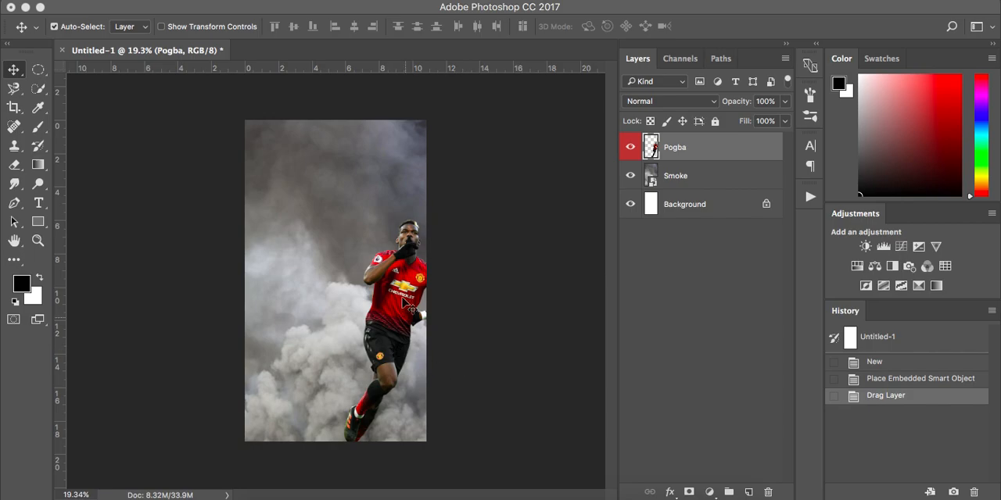
Step: Move the player cut-out to the canvas center and scale it to about 94.4%, positioned at X 640 px, Y 1218 px
{"action": "scroll", "coordinate": [403, 299], "scroll_direction": "up", "scroll_amount": 2}
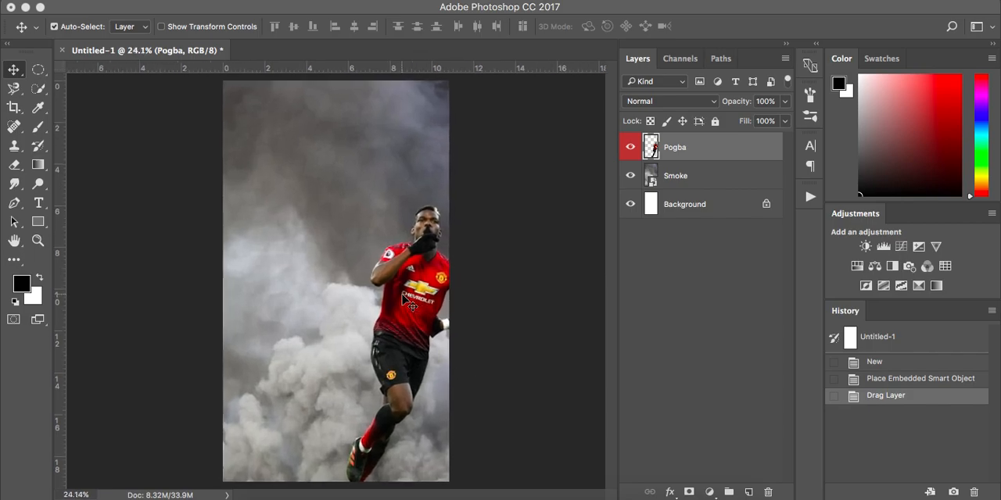
{"action": "left_click_drag", "start_coordinate": [403, 300], "coordinate": [341, 227]}
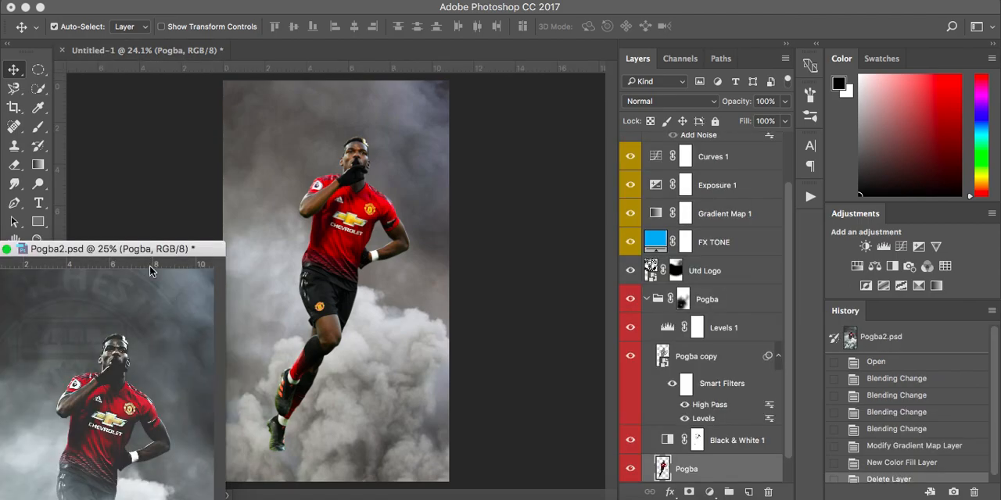
{"action": "left_click", "coordinate": [344, 260]}
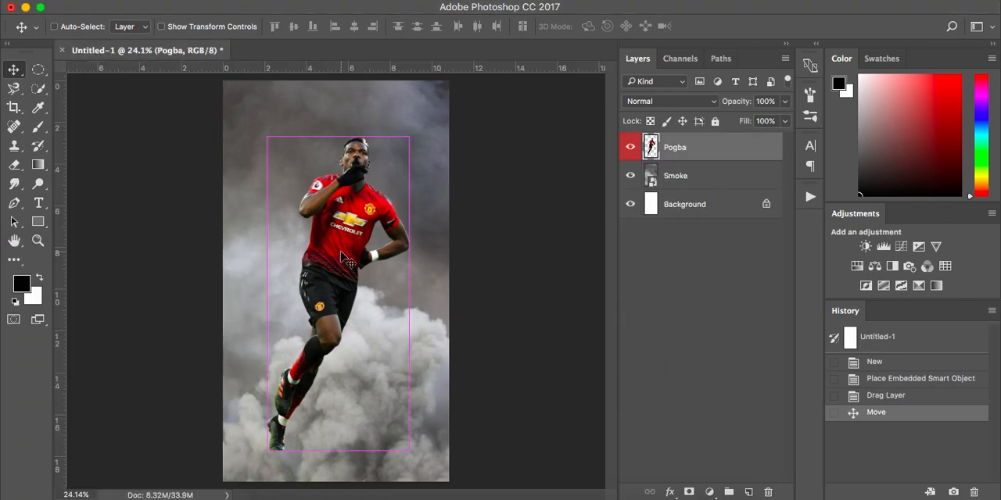
{"action": "key", "text": "ctrl+t"}
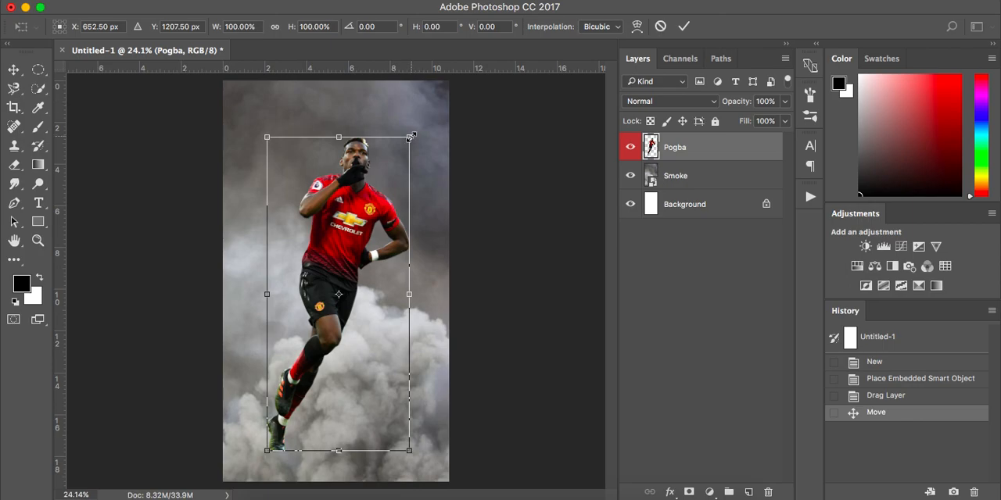
{"action": "left_click_drag", "start_coordinate": [410, 137], "coordinate": [401, 155]}
{"action": "left_click_drag", "start_coordinate": [356, 227], "coordinate": [361, 222]}
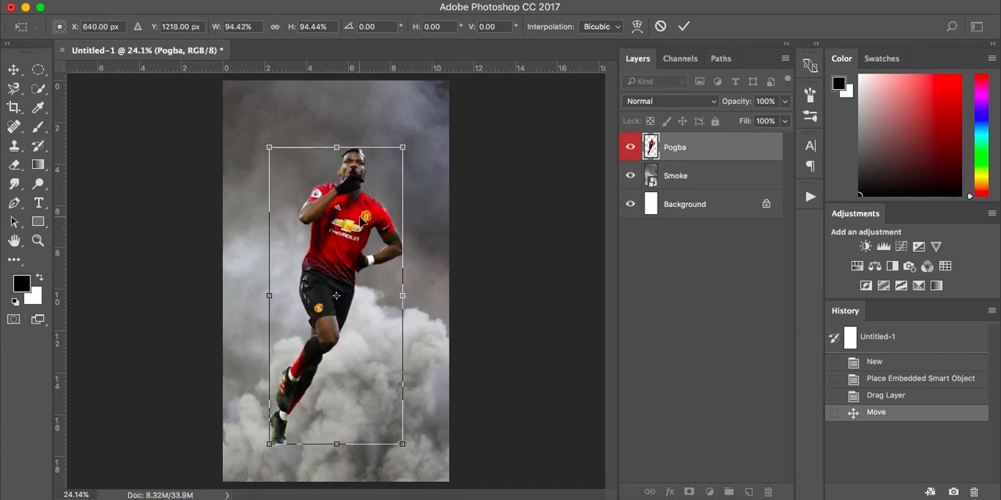
{"action": "key", "text": "Return"}
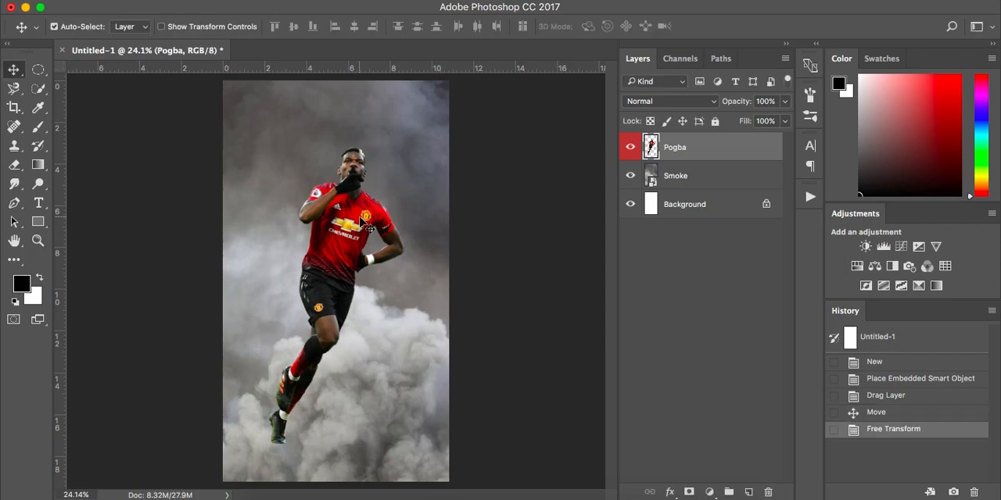
Step: Delete the white Background layer
{"action": "left_click", "coordinate": [700, 206]}
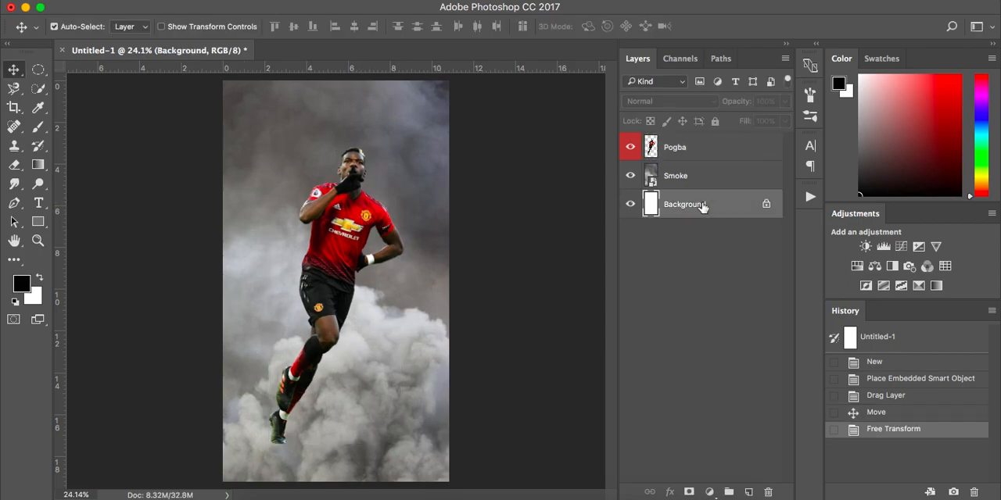
{"action": "left_click_drag", "start_coordinate": [742, 210], "coordinate": [767, 491]}
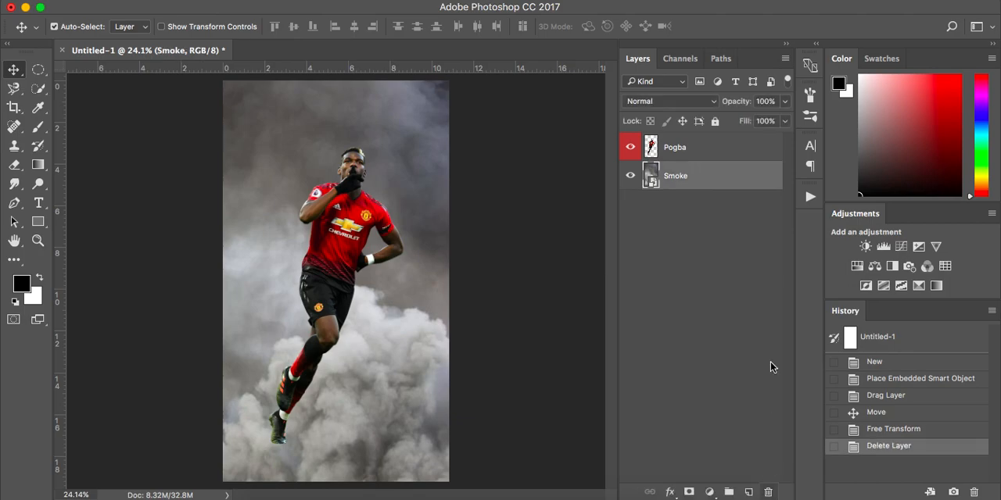
Step: Select the red kit areas on the Pogba layer with Color Range, sampling the shirt and slightly reducing the fuzziness, and invert the selection
{"action": "left_click", "coordinate": [720, 147]}
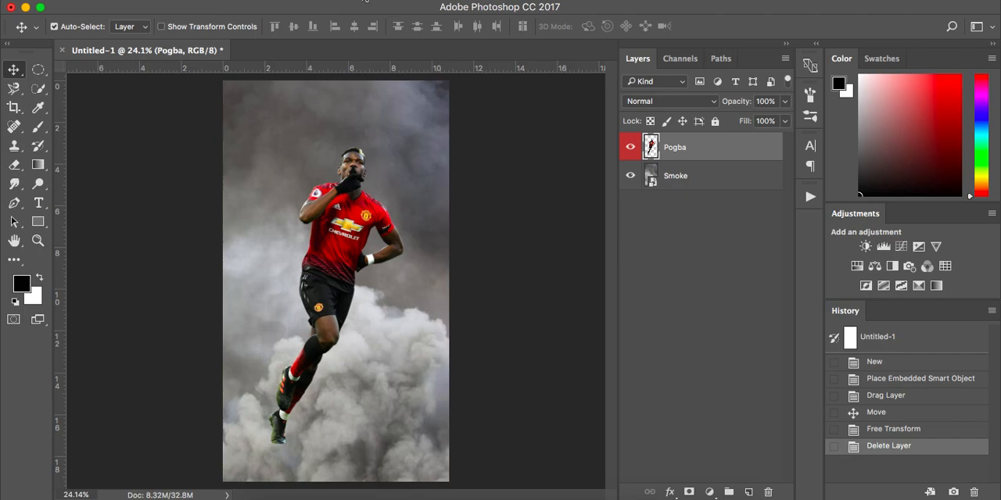
{"action": "left_click", "coordinate": [364, 1]}
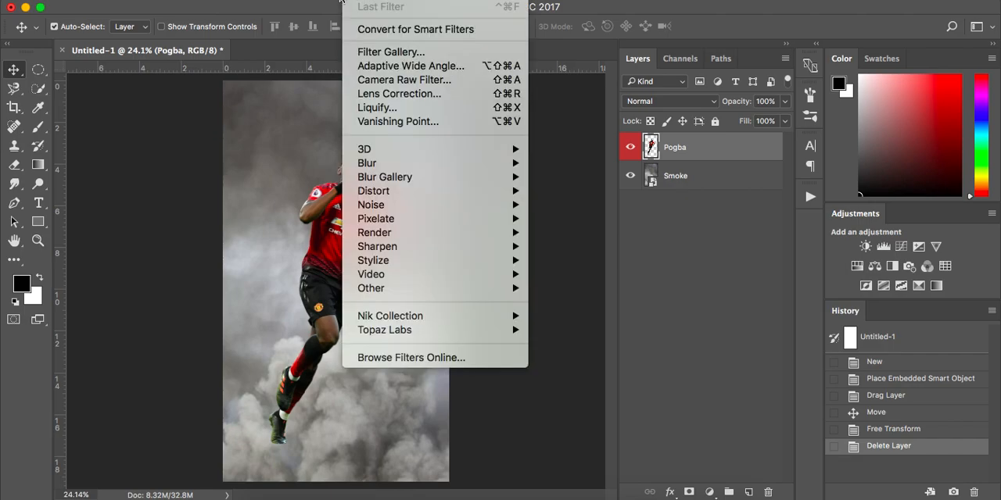
{"action": "mouse_move", "coordinate": [327, 3]}
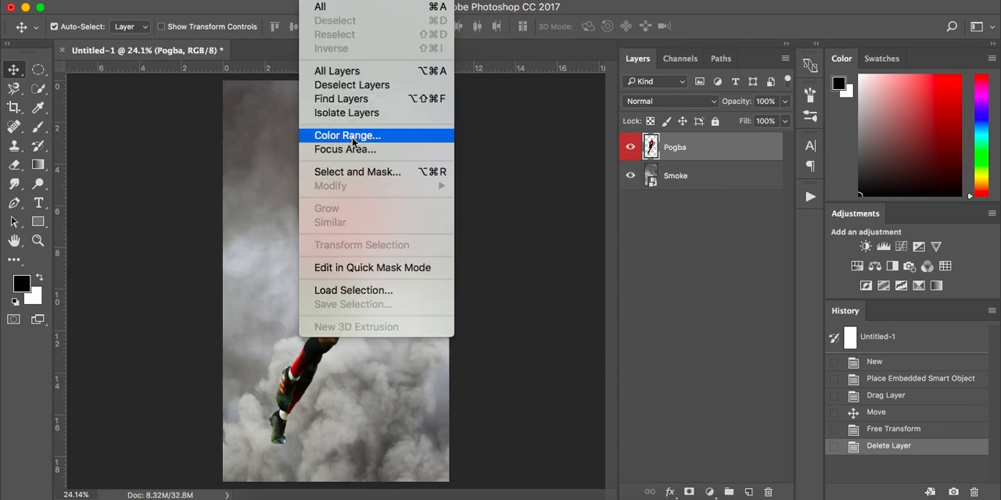
{"action": "left_click", "coordinate": [399, 135]}
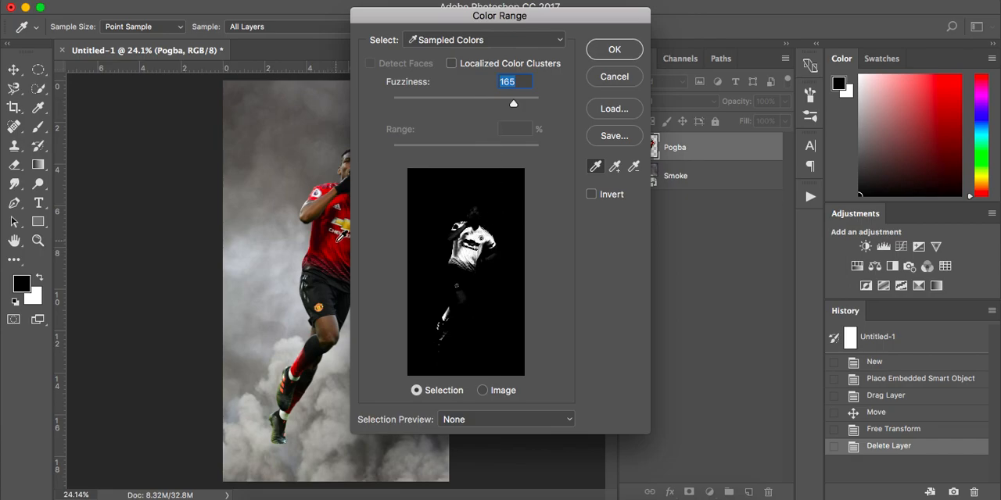
{"action": "left_click", "coordinate": [337, 241]}
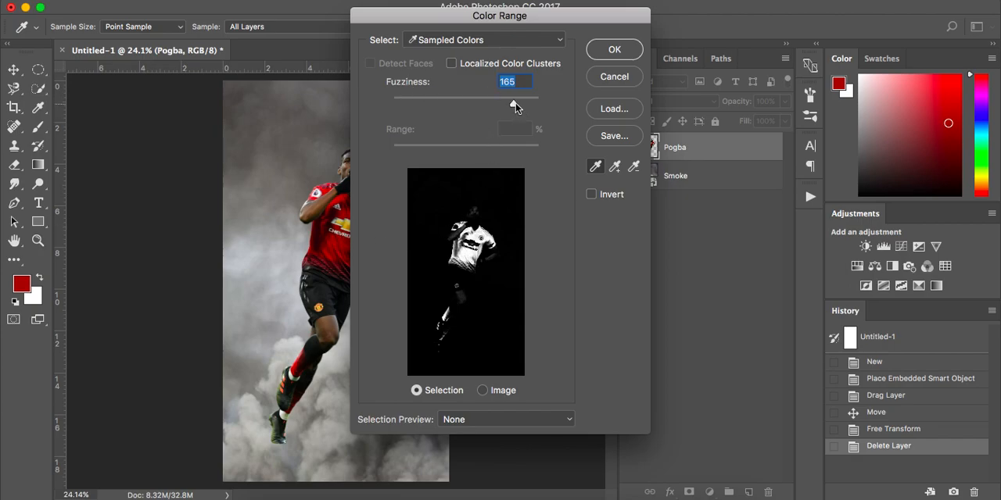
{"action": "mouse_move", "coordinate": [512, 106]}
{"action": "left_mouse_down"}
{"action": "mouse_move", "coordinate": [388, 114]}
{"action": "mouse_move", "coordinate": [509, 107]}
{"action": "left_mouse_up"}
{"action": "left_click", "coordinate": [616, 48]}
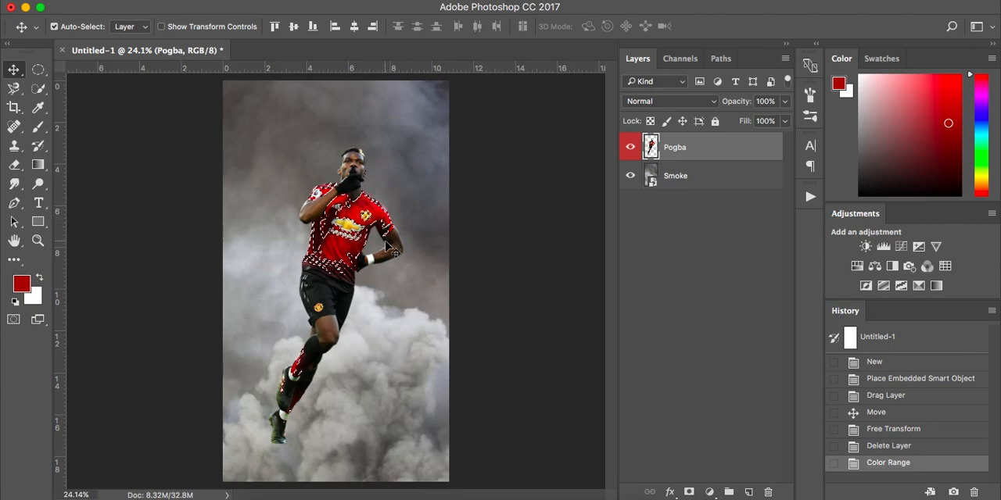
{"action": "key", "text": "super"}
{"action": "key", "text": "super+shift+i"}
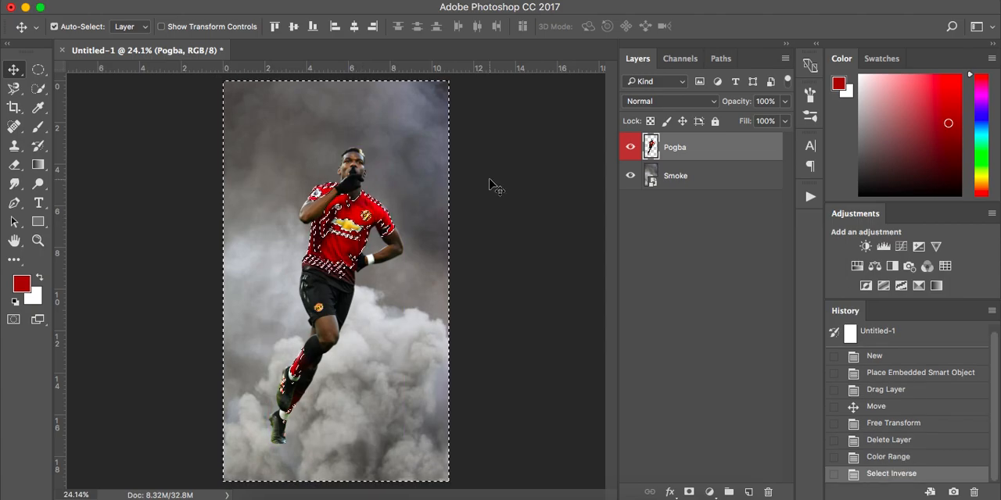
Step: Add a Black & White adjustment layer with the Default preset, masked to the inverted selection outside the red kit
{"action": "left_click", "coordinate": [710, 492]}
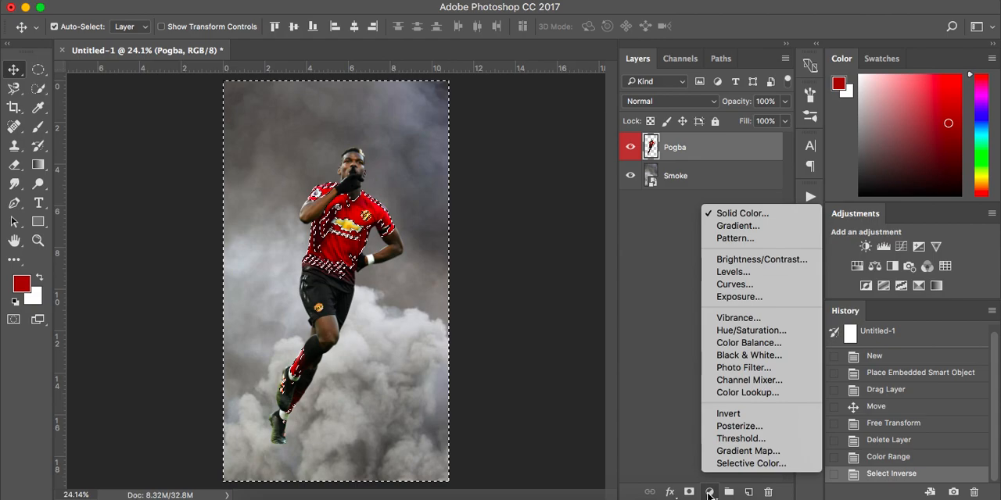
{"action": "left_click", "coordinate": [752, 355]}
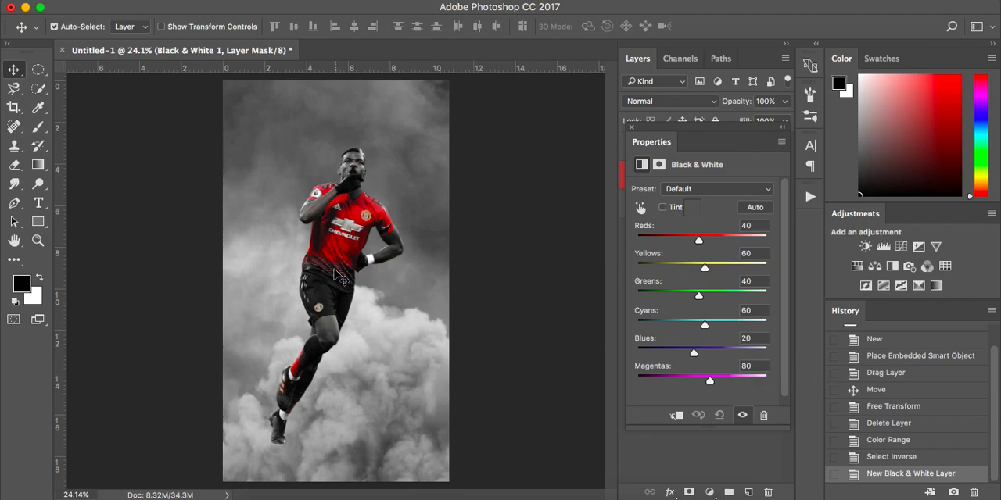
{"action": "left_click", "coordinate": [633, 128]}
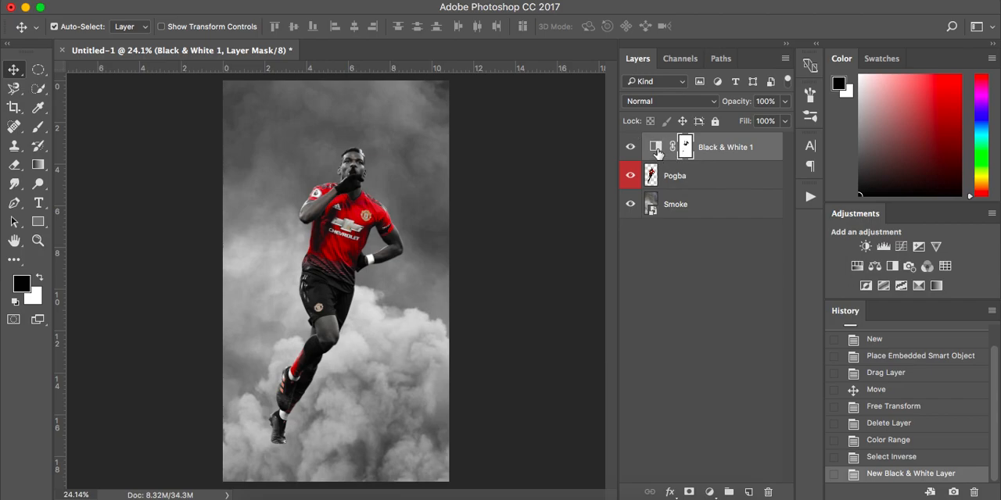
{"action": "double_click", "coordinate": [657, 152]}
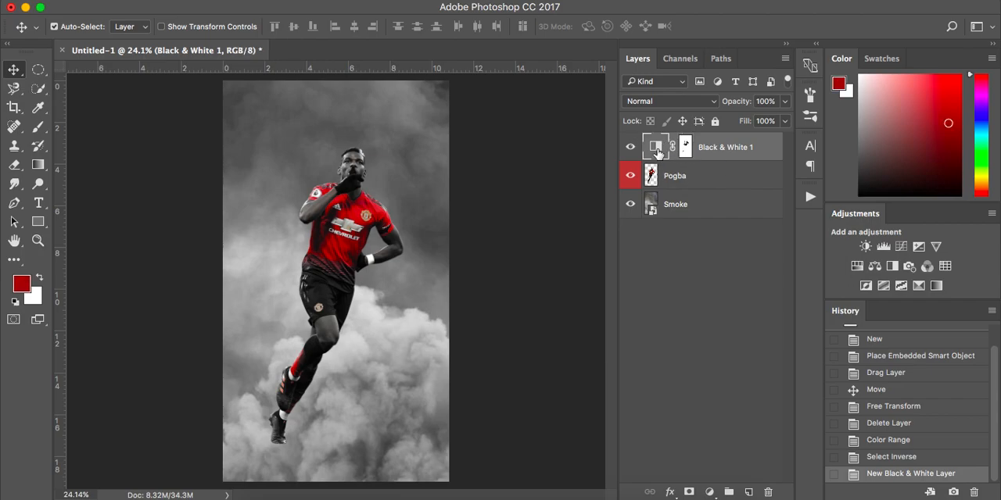
{"action": "left_click", "coordinate": [631, 129]}
Step: Set the Black & White adjustment layer's opacity to 40% and compare the image with and without it
{"action": "left_click", "coordinate": [783, 102]}
{"action": "left_click_drag", "start_coordinate": [783, 119], "coordinate": [744, 117]}
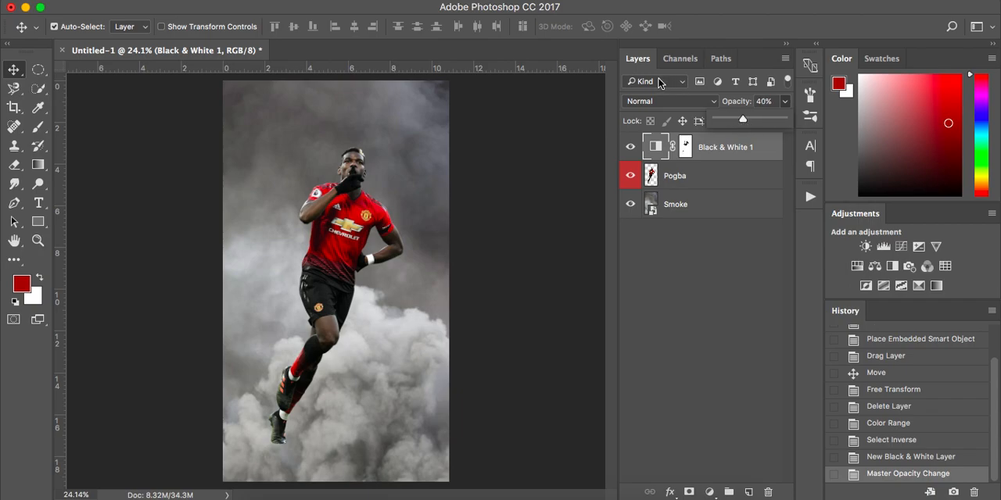
{"action": "left_click", "coordinate": [630, 148]}
{"action": "left_click", "coordinate": [631, 149]}
{"action": "left_click", "coordinate": [631, 148]}
{"action": "left_click", "coordinate": [631, 149]}
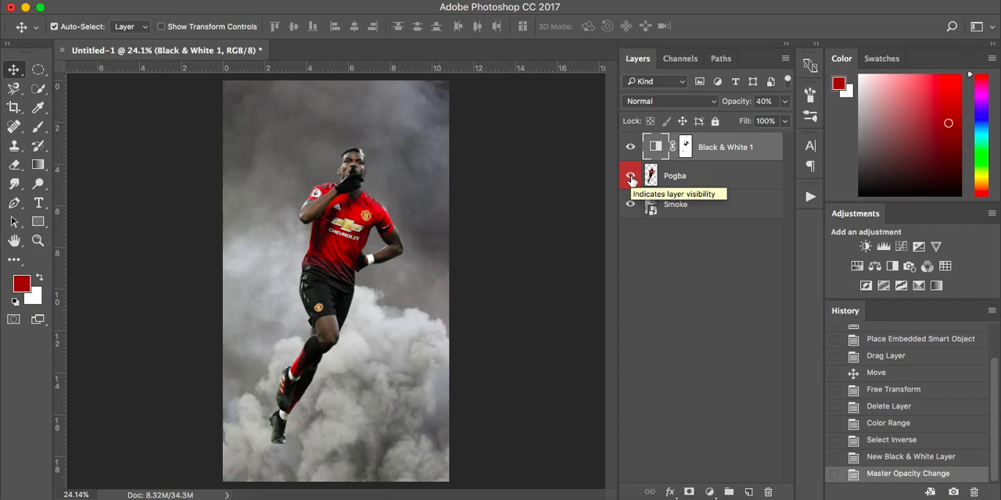
Step: Duplicate the Pogba layer, placing the copy above the Black & White adjustment, and convert the copy to a smart object
{"action": "left_click", "coordinate": [717, 174]}
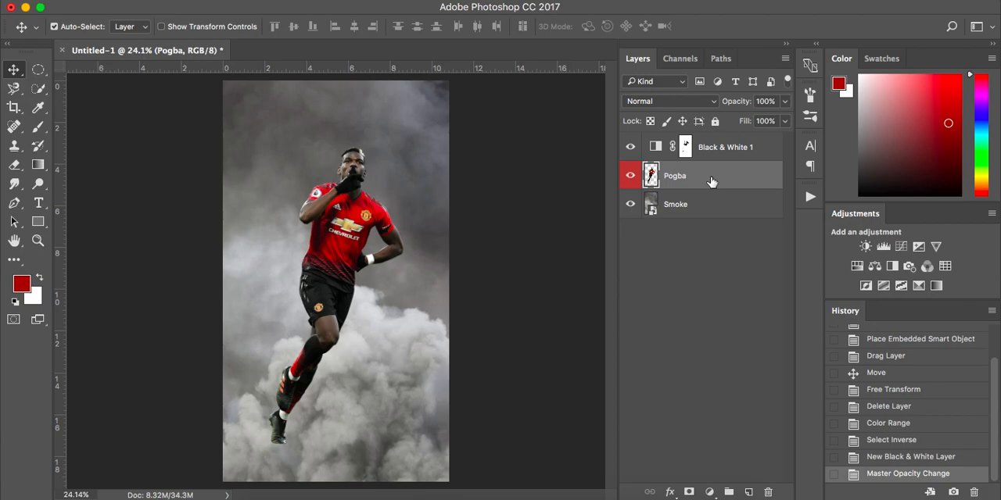
{"action": "key", "text": "super+j"}
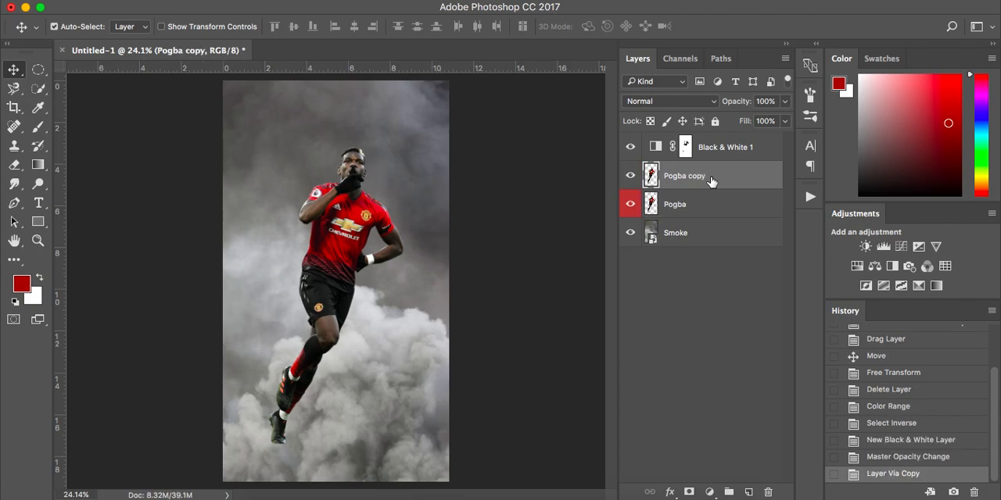
{"action": "key", "text": "super+z"}
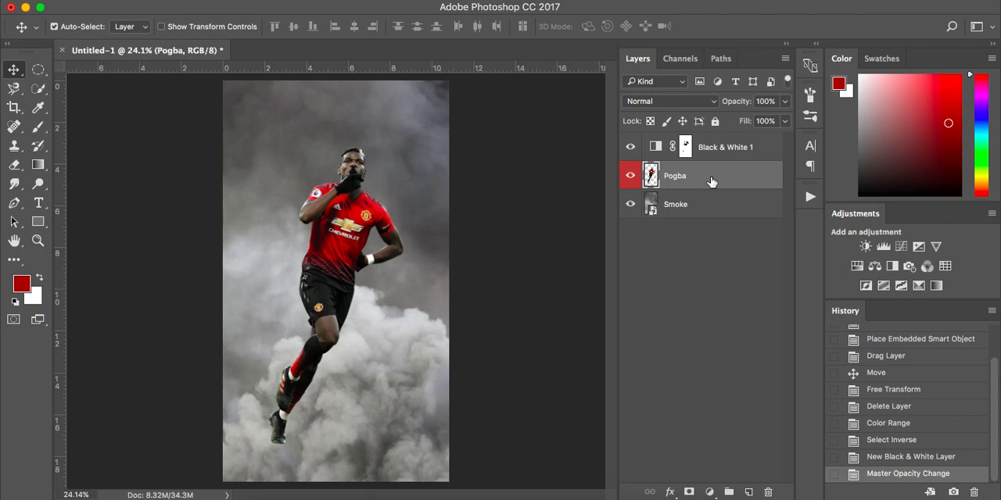
{"action": "left_click_drag", "start_coordinate": [711, 181], "coordinate": [748, 493]}
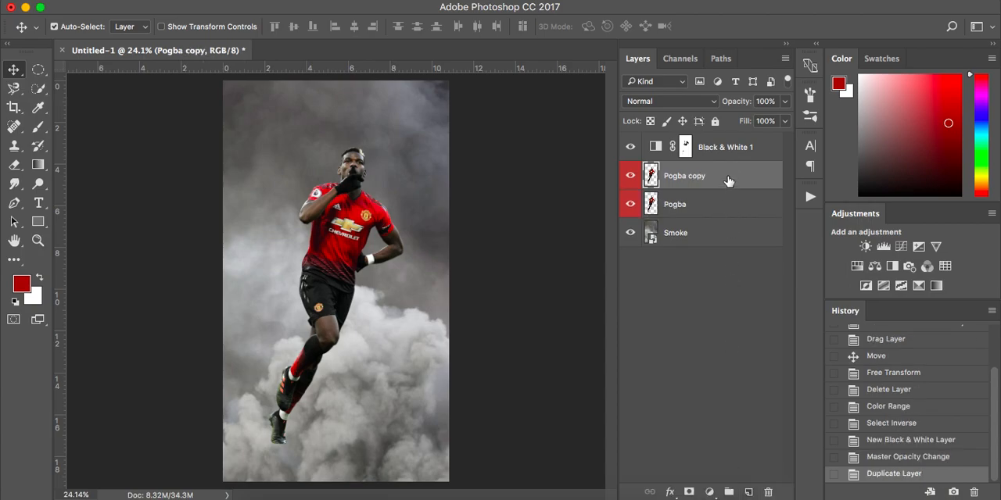
{"action": "left_click_drag", "start_coordinate": [728, 181], "coordinate": [725, 138]}
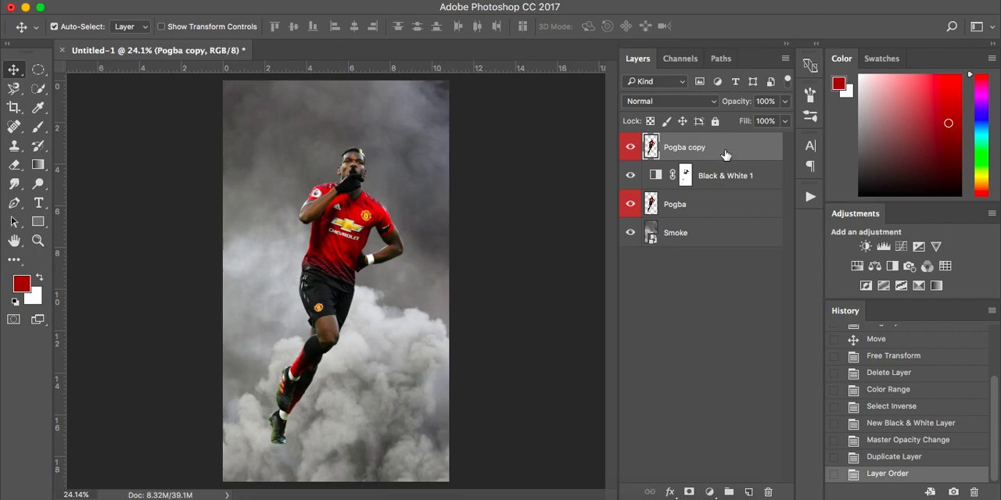
{"action": "right_click", "coordinate": [725, 144]}
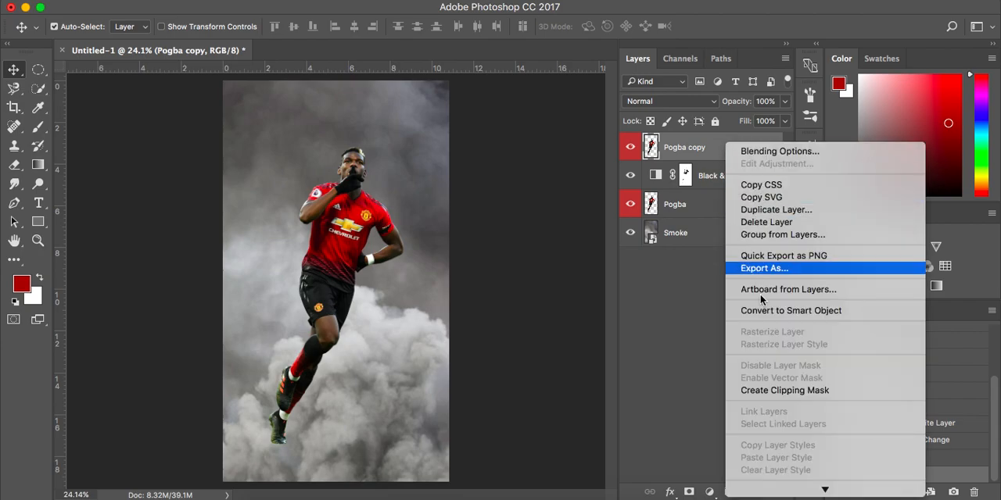
{"action": "left_click", "coordinate": [786, 311]}
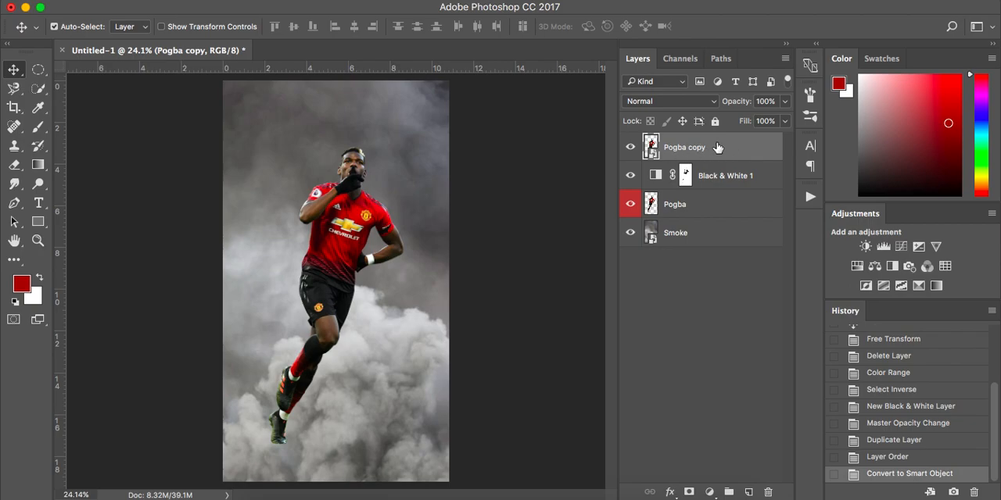
Step: Apply a High Pass filter with a 10.0 pixel radius to the Pogba copy and set its blend mode to Overlay
{"action": "left_click", "coordinate": [365, 2]}
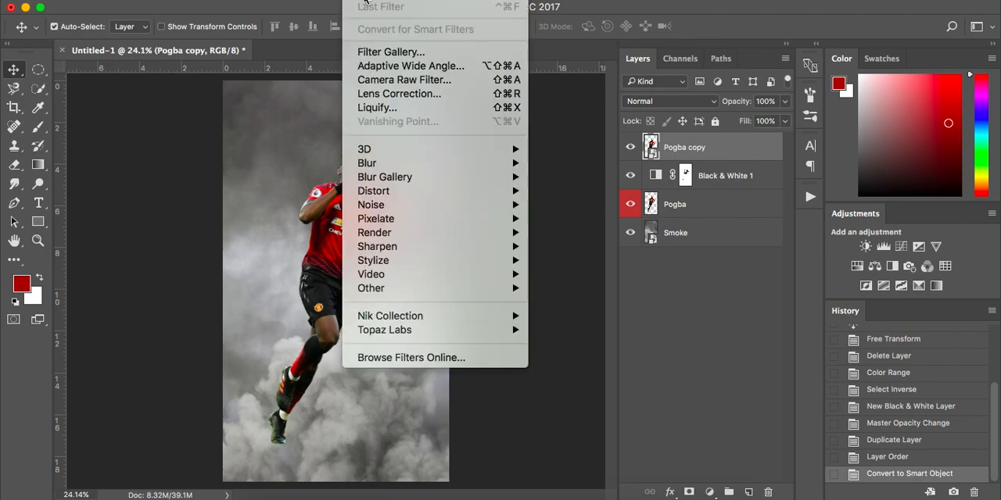
{"action": "mouse_move", "coordinate": [396, 286]}
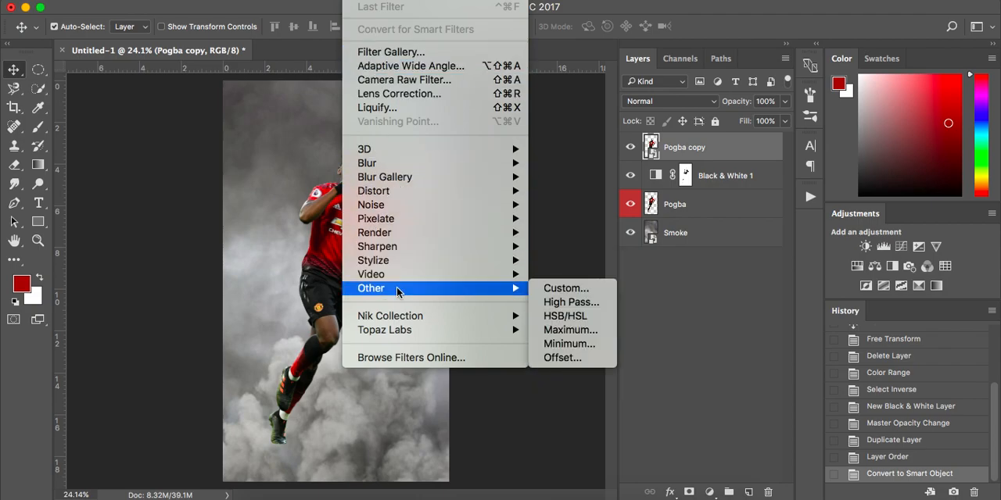
{"action": "left_click", "coordinate": [579, 303]}
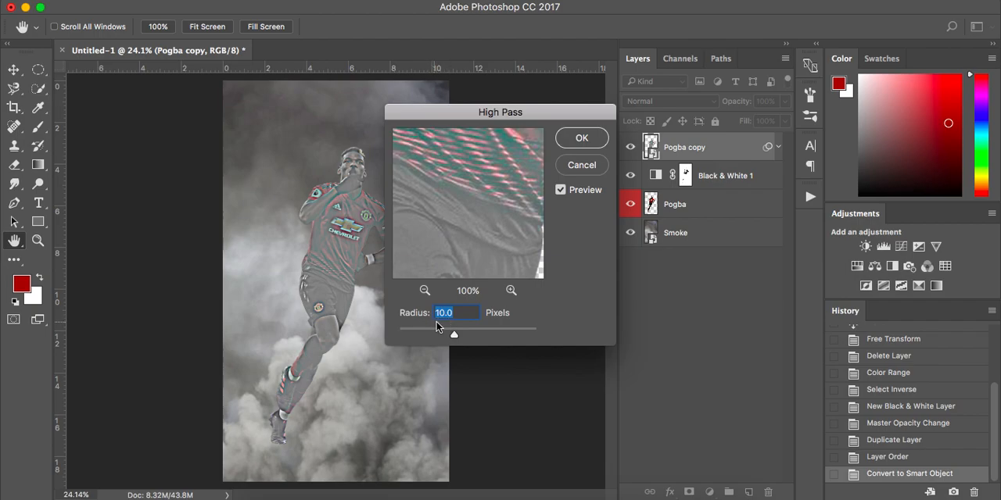
{"action": "left_click", "coordinate": [561, 190]}
{"action": "left_click", "coordinate": [561, 190]}
{"action": "left_click", "coordinate": [581, 139]}
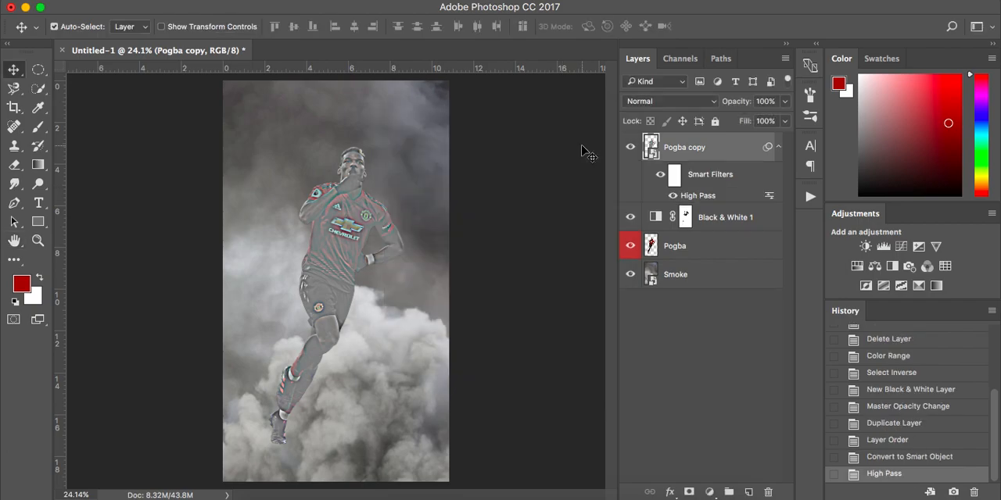
{"action": "left_click", "coordinate": [652, 104]}
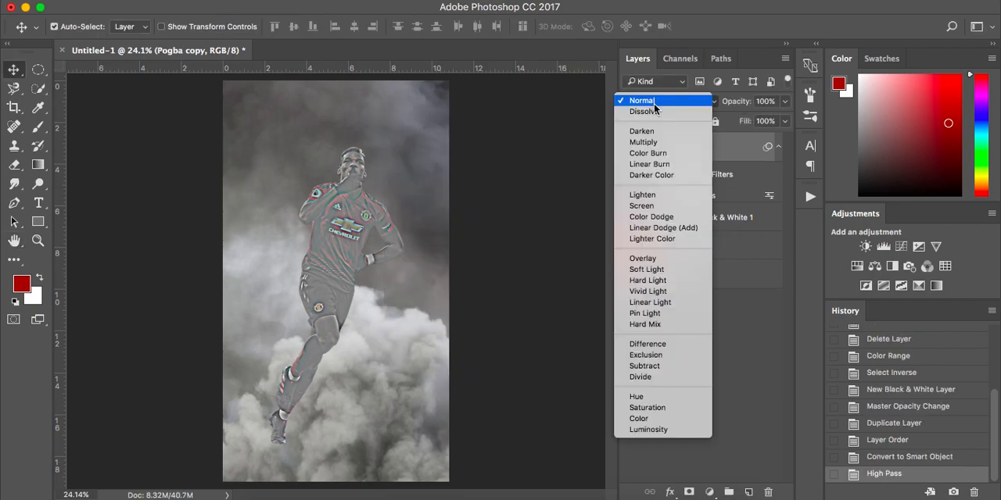
{"action": "left_click", "coordinate": [673, 258]}
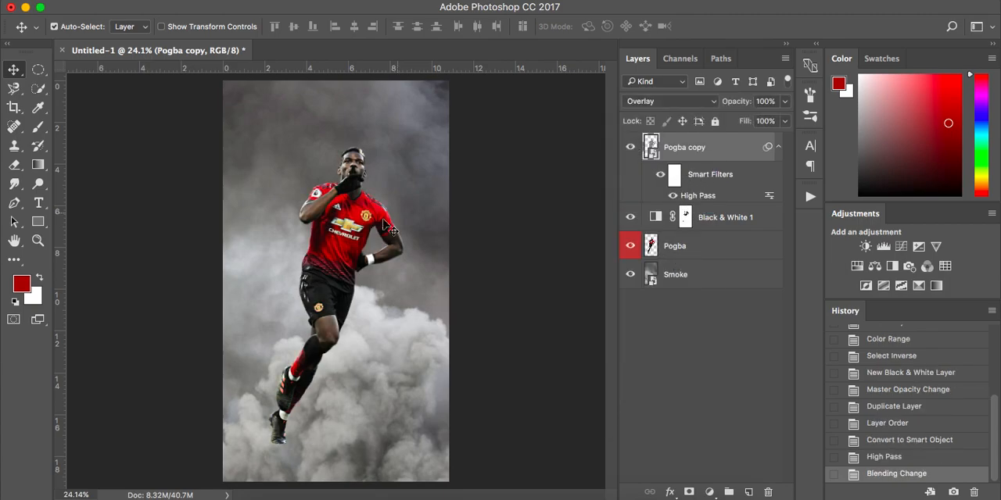
Step: Examine the sharpening on the player by comparing the image with the Pogba copy layer shown and hidden
{"action": "scroll", "coordinate": [385, 233], "scroll_direction": "up", "scroll_amount": 1}
{"action": "scroll", "coordinate": [385, 232], "scroll_direction": "up", "scroll_amount": 3}
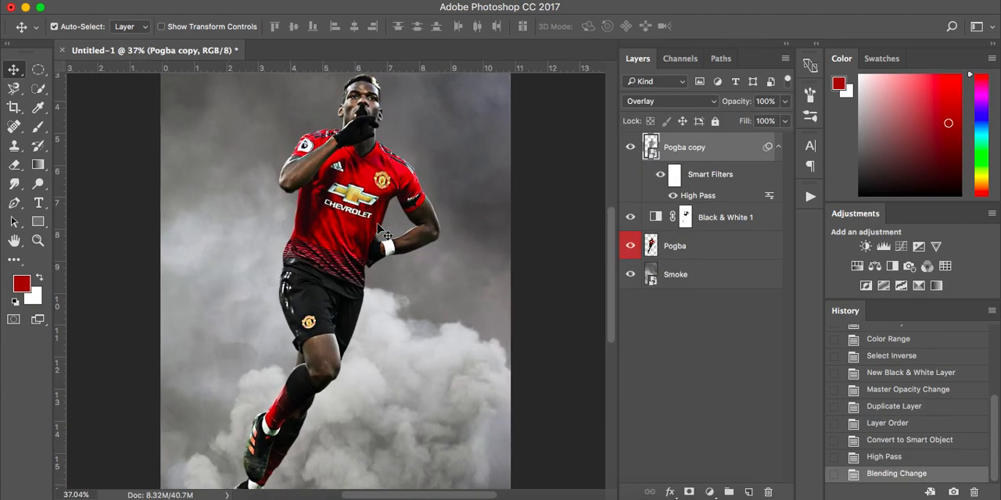
{"action": "left_click", "coordinate": [631, 149]}
{"action": "left_click", "coordinate": [631, 148]}
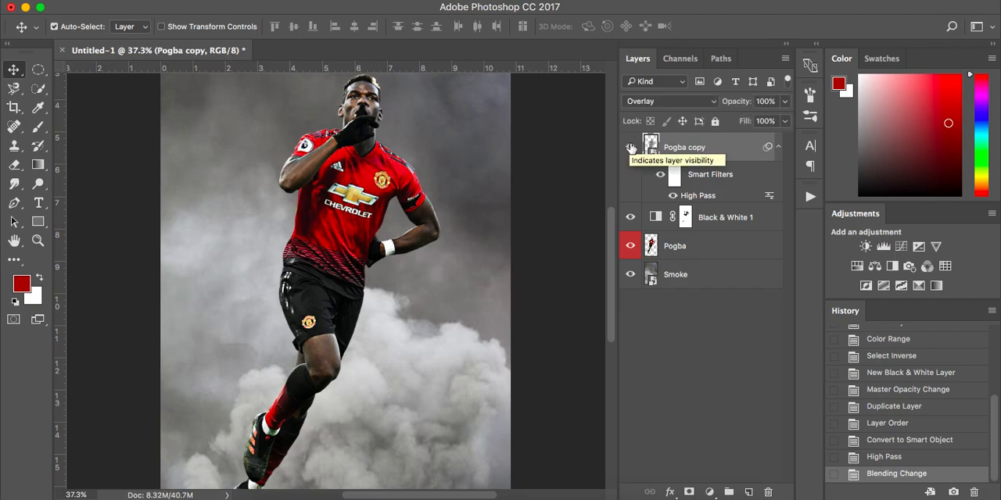
{"action": "left_click", "coordinate": [631, 149]}
{"action": "left_click", "coordinate": [631, 148]}
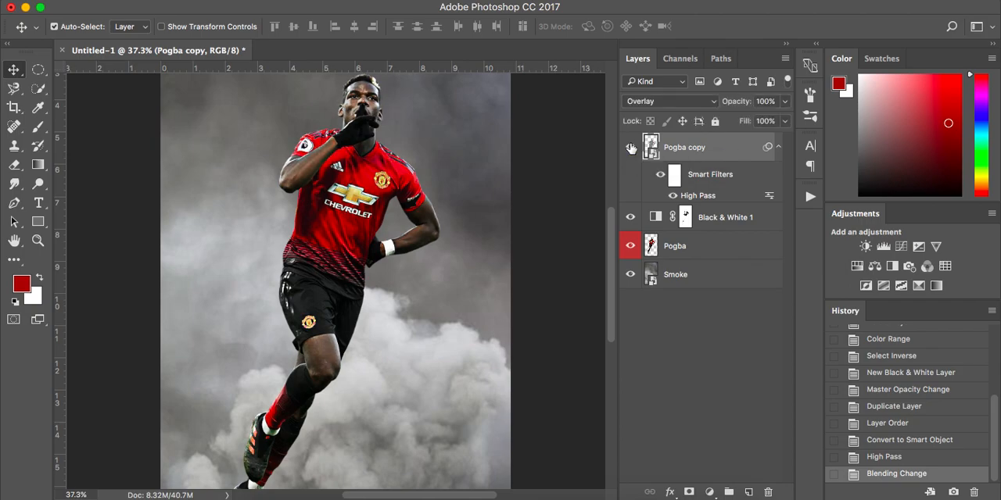
{"action": "scroll", "coordinate": [685, 368], "scroll_direction": "down", "scroll_amount": 5}
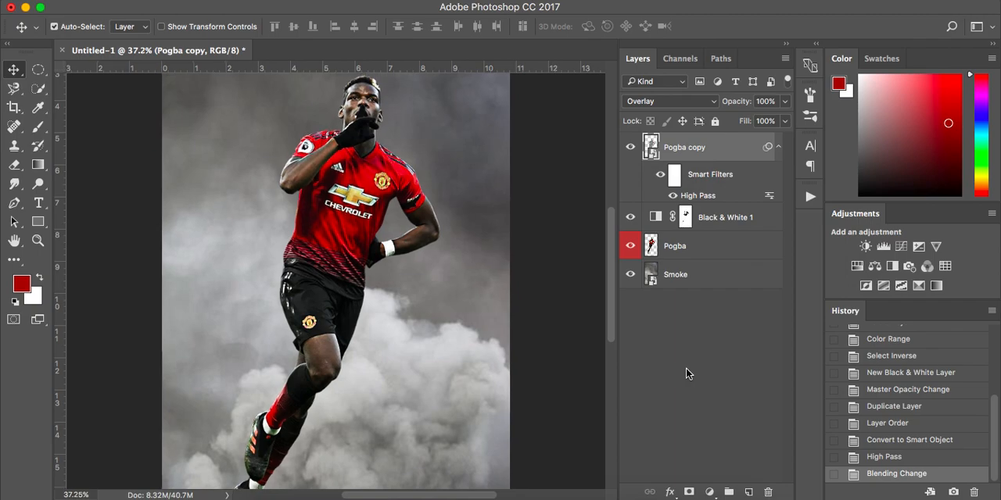
{"action": "scroll", "coordinate": [685, 368], "scroll_direction": "down", "scroll_amount": 2}
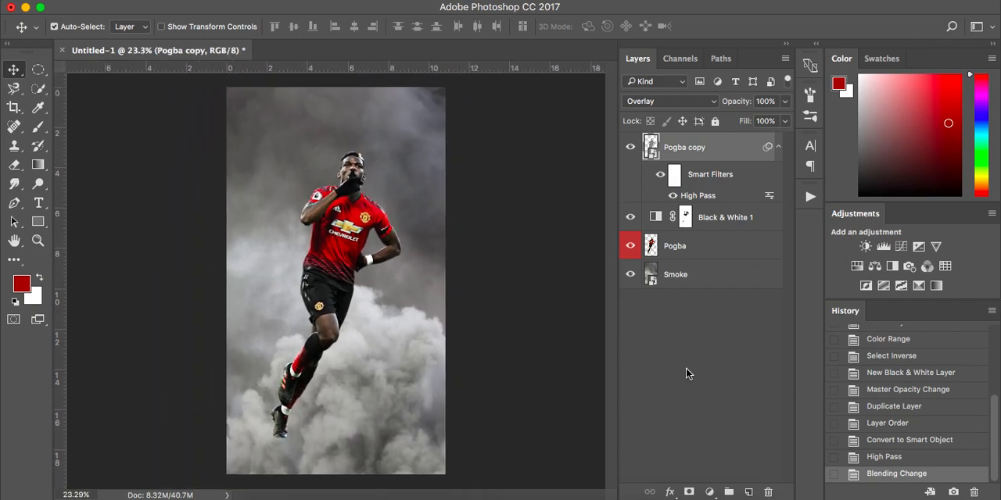
{"action": "left_click", "coordinate": [631, 147]}
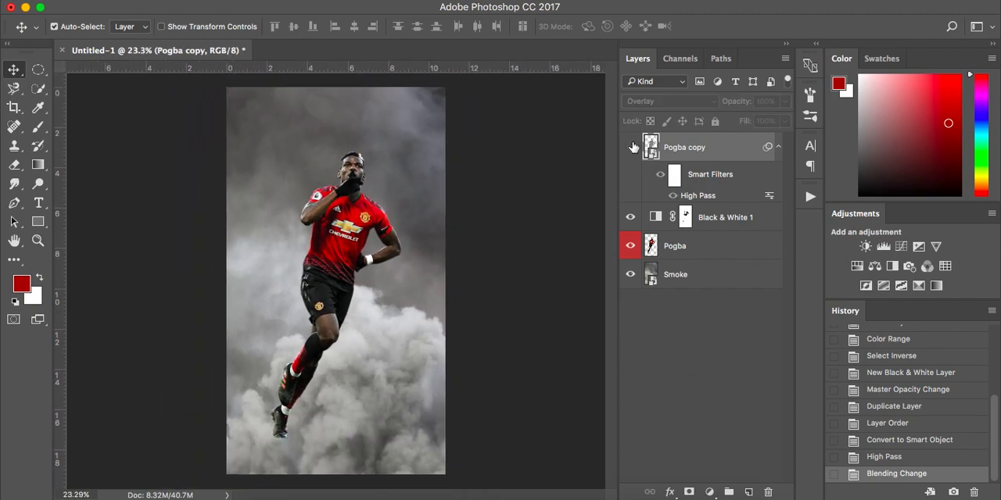
{"action": "left_click", "coordinate": [631, 147]}
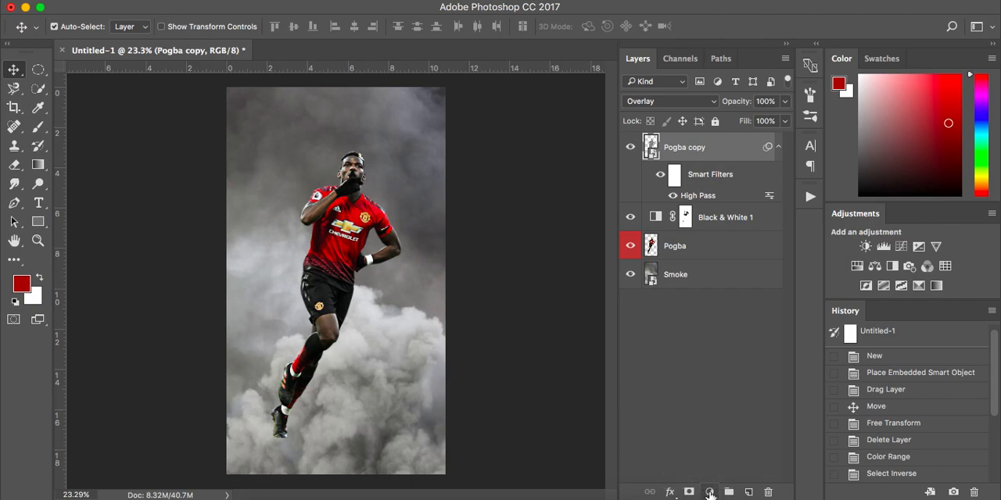
Step: Add a Levels adjustment layer above the Pogba copy with the output black level at 14, and compare the image with and without it
{"action": "left_click", "coordinate": [709, 493]}
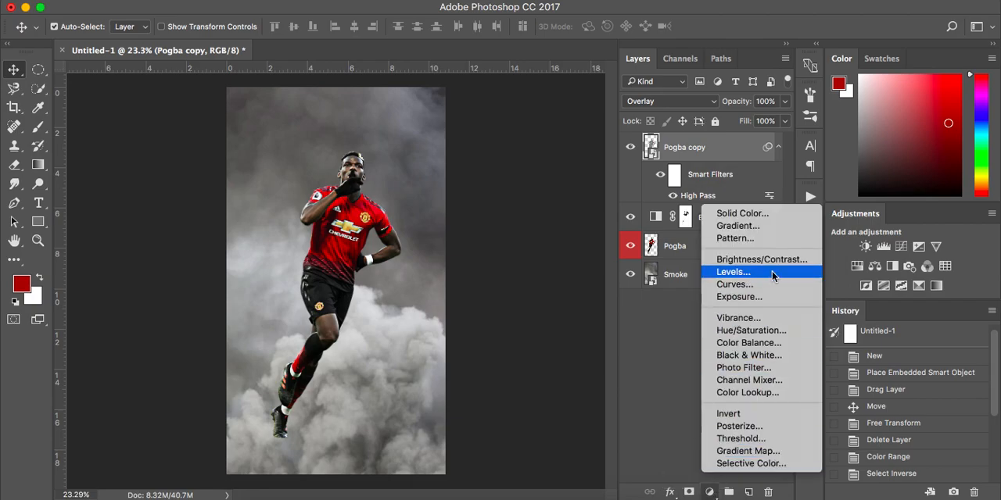
{"action": "left_click", "coordinate": [798, 275]}
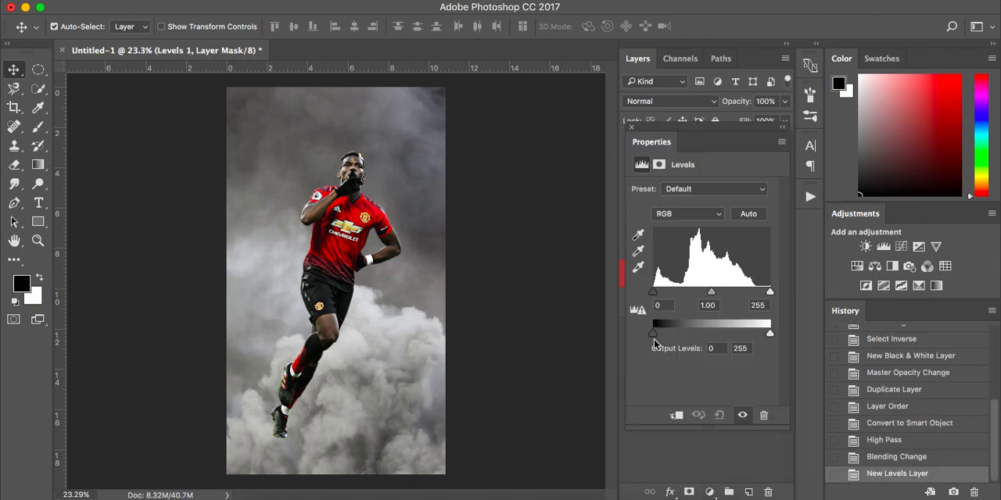
{"action": "left_click_drag", "start_coordinate": [654, 338], "coordinate": [662, 339]}
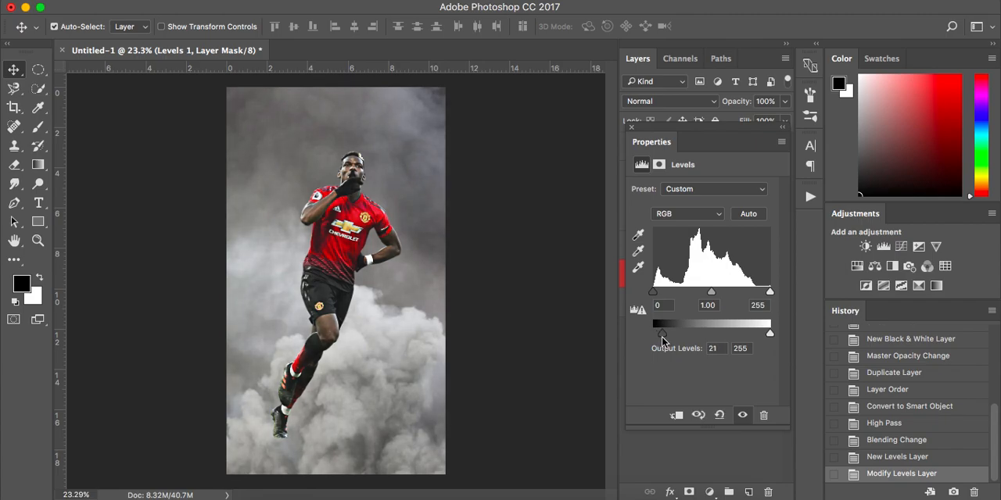
{"action": "key", "text": "Right"}
{"action": "key", "text": "Right"}
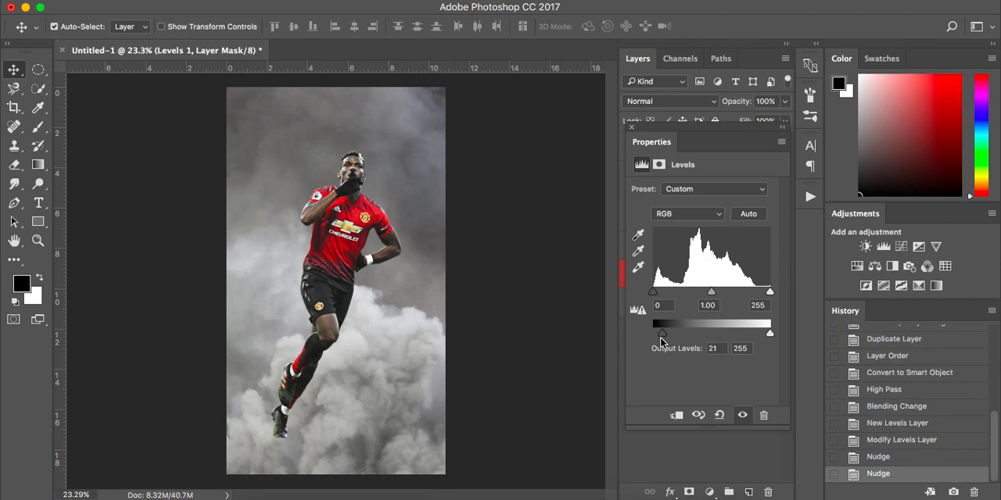
{"action": "left_click_drag", "start_coordinate": [662, 339], "coordinate": [662, 339]}
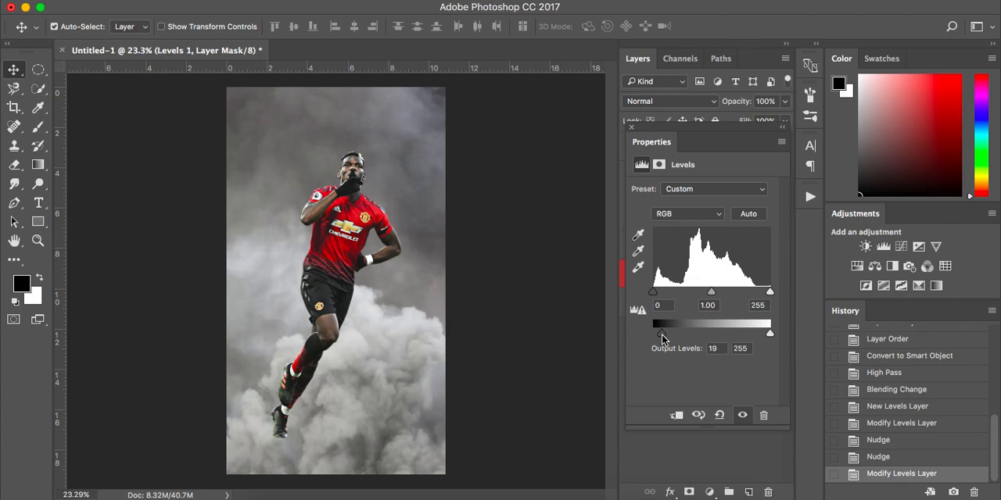
{"action": "key", "text": "Left"}
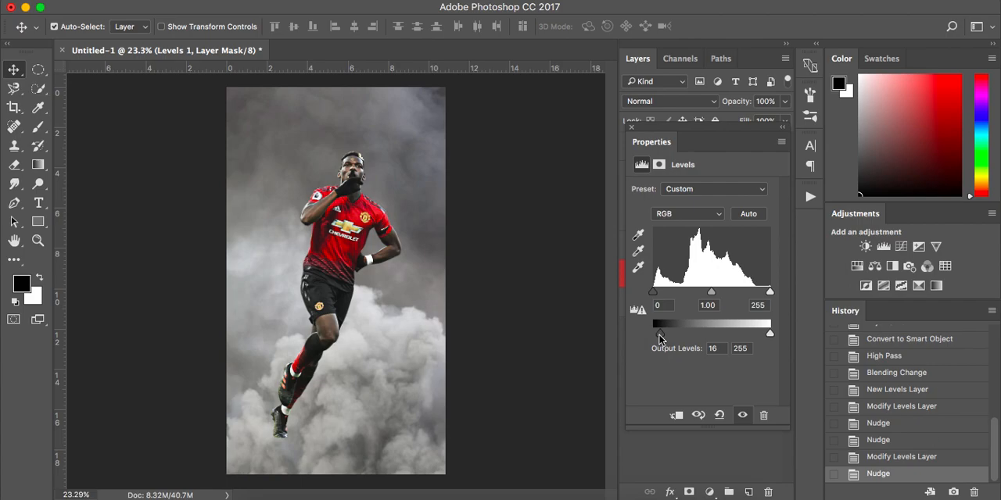
{"action": "left_click_drag", "start_coordinate": [661, 337], "coordinate": [660, 337]}
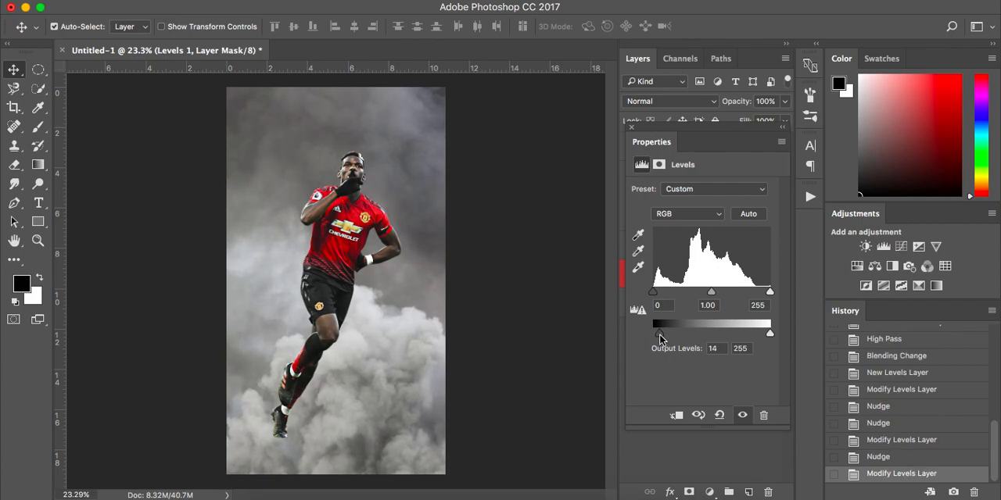
{"action": "left_click", "coordinate": [632, 129]}
{"action": "left_click", "coordinate": [630, 149]}
{"action": "left_click", "coordinate": [631, 148]}
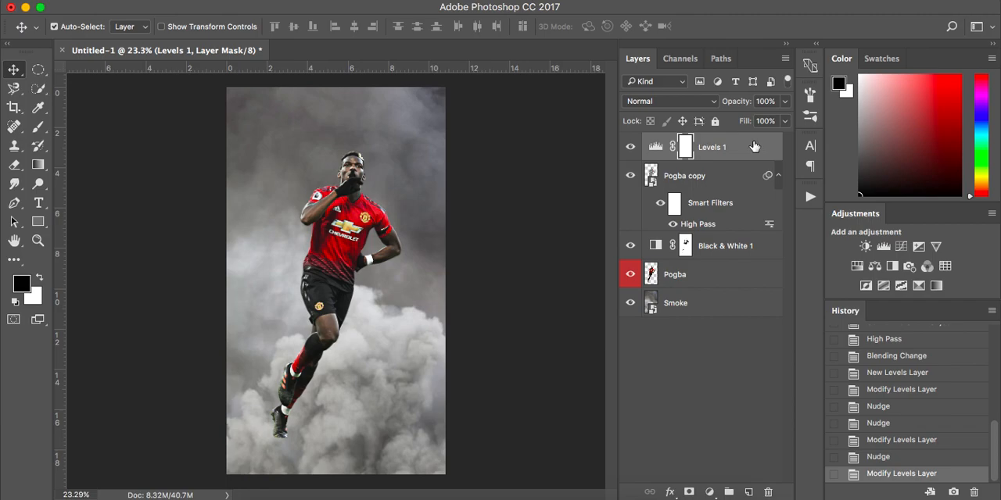
{"action": "key", "text": "super+2"}
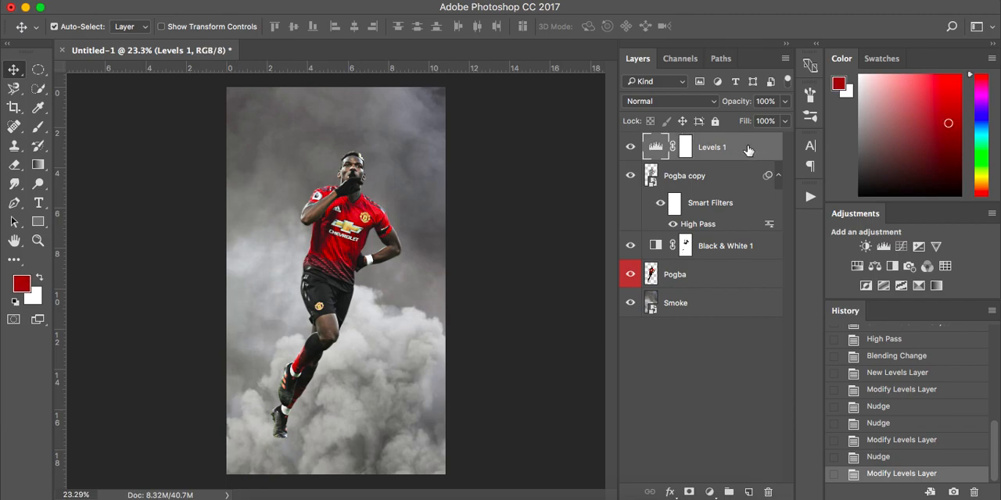
Step: Group the Levels 1, Pogba copy, Black & White 1 and Pogba layers, name the group Pogba and color-label it red
{"action": "left_click", "coordinate": [734, 282], "text": "shift"}
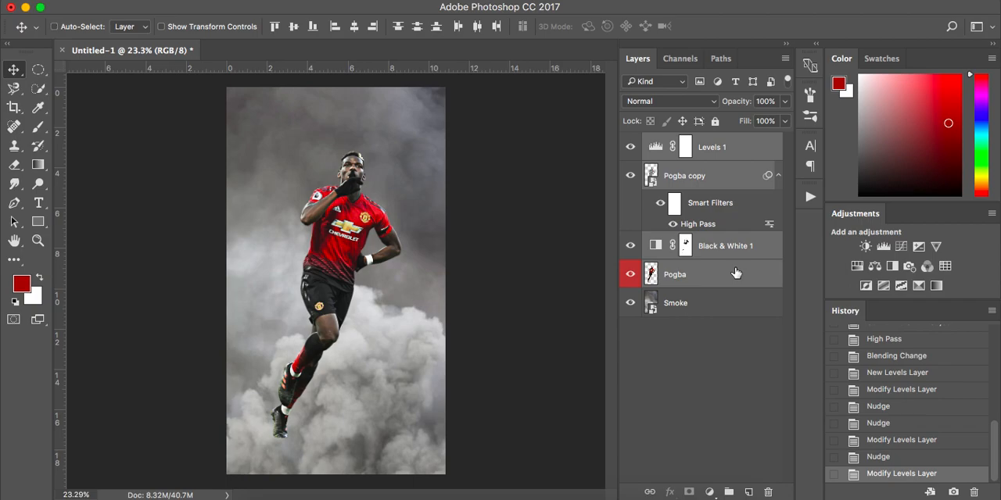
{"action": "key", "text": "super+g"}
{"action": "double_click", "coordinate": [683, 141]}
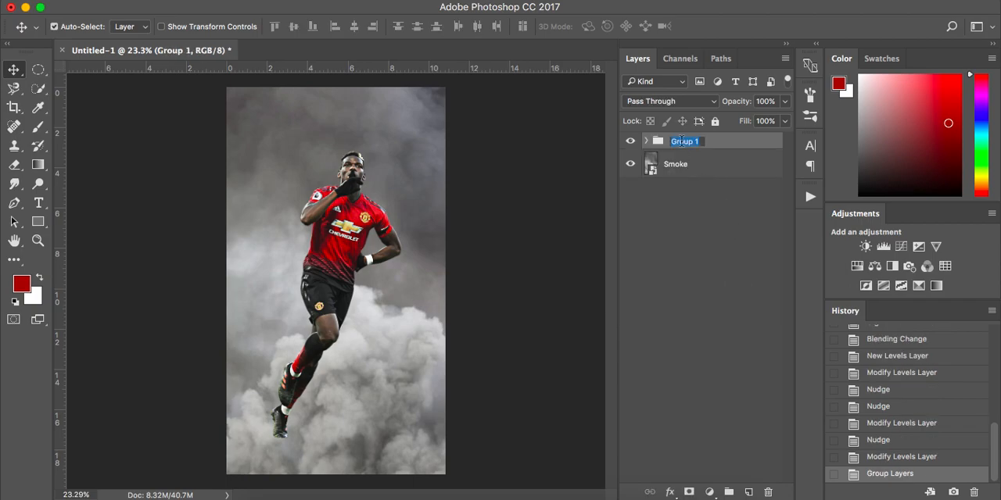
{"action": "type", "text": "P"}
{"action": "key", "text": "Return"}
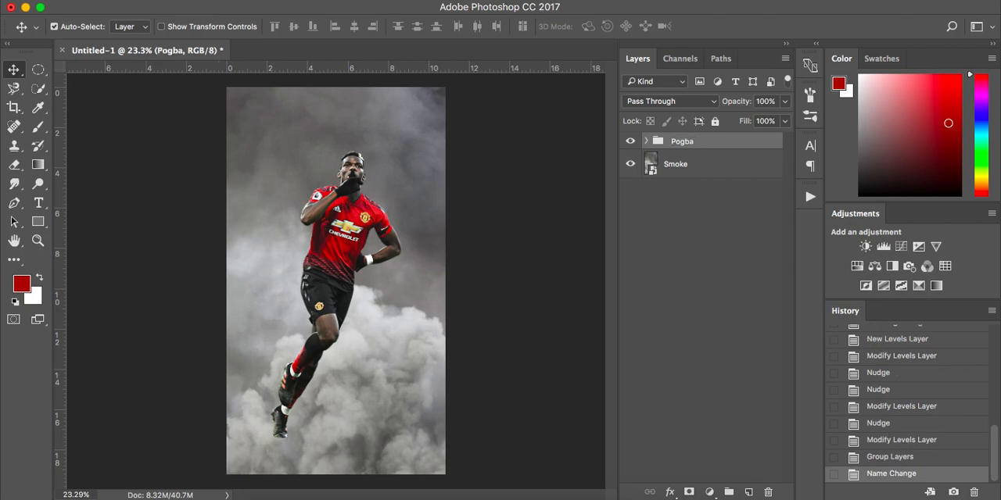
{"action": "right_click", "coordinate": [636, 142]}
{"action": "left_click", "coordinate": [684, 196]}
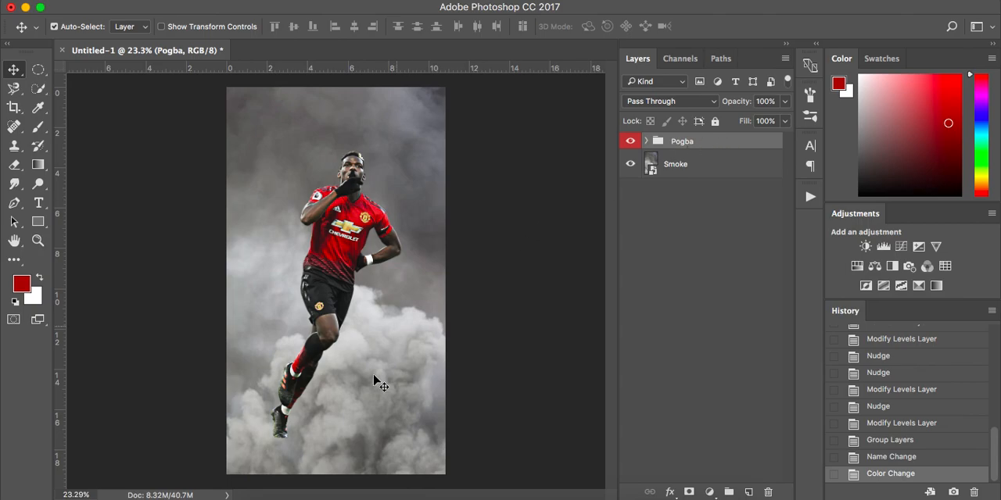
Step: Add a layer mask to the Pogba group and set up a soft black brush at 500 px size and 20% flow
{"action": "left_click", "coordinate": [688, 493]}
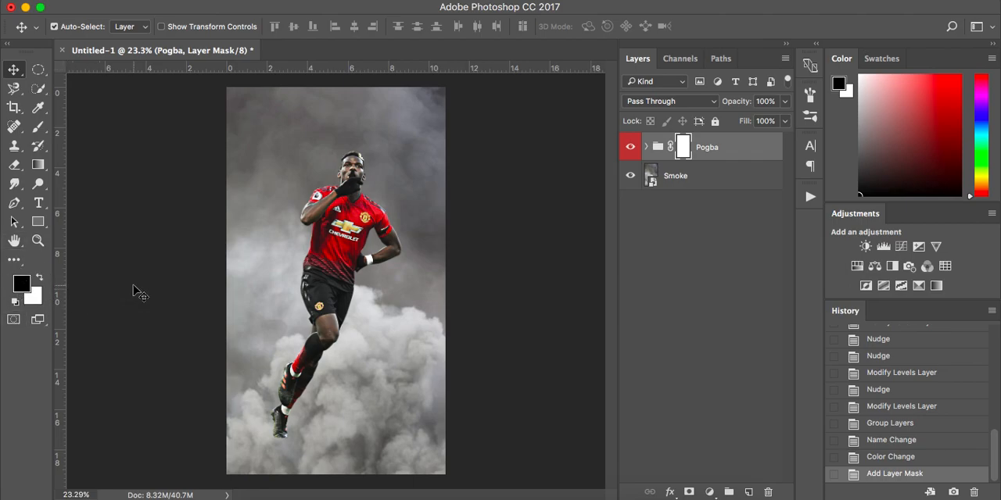
{"action": "key", "text": "b"}
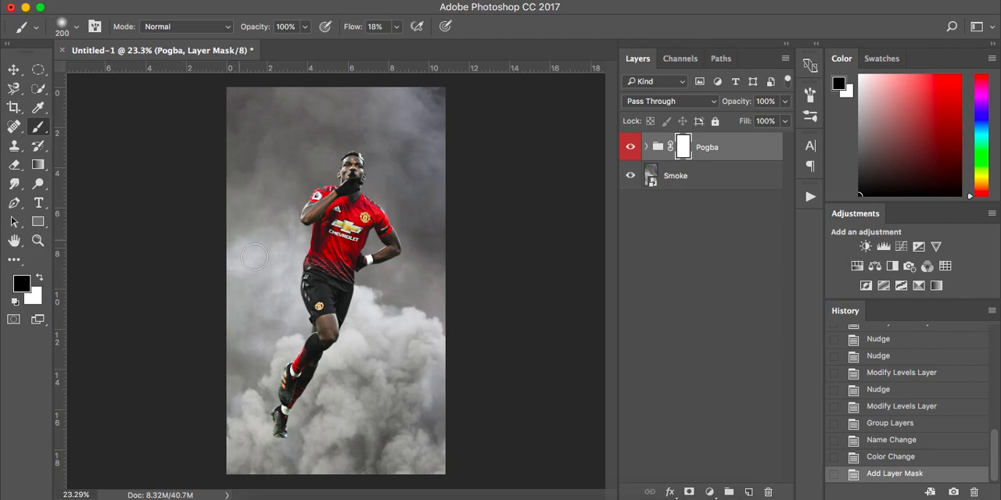
{"action": "key", "text": "bracketright"}
{"action": "key", "text": "bracketright"}
{"action": "key", "text": "bracketright"}
{"action": "key", "text": "bracketright"}
{"action": "right_click", "coordinate": [379, 394]}
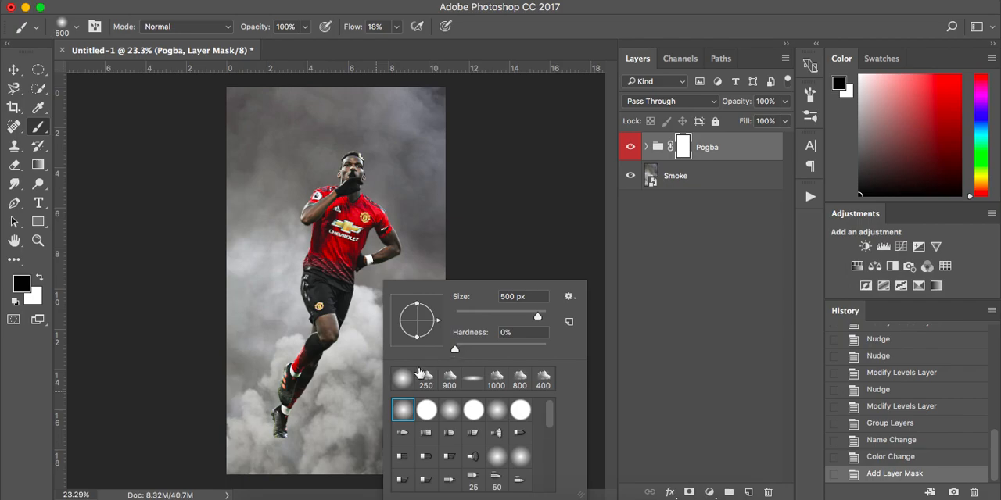
{"action": "left_click", "coordinate": [493, 223]}
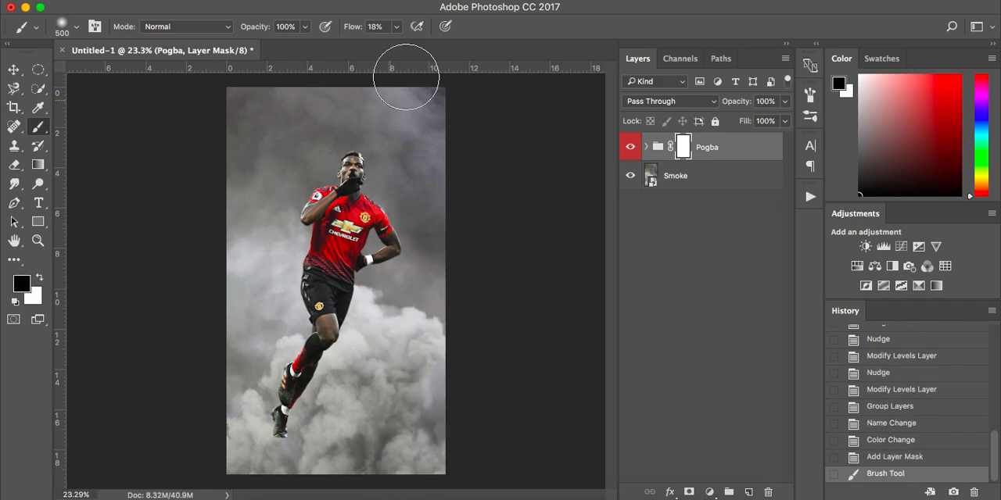
{"action": "left_click", "coordinate": [398, 28]}
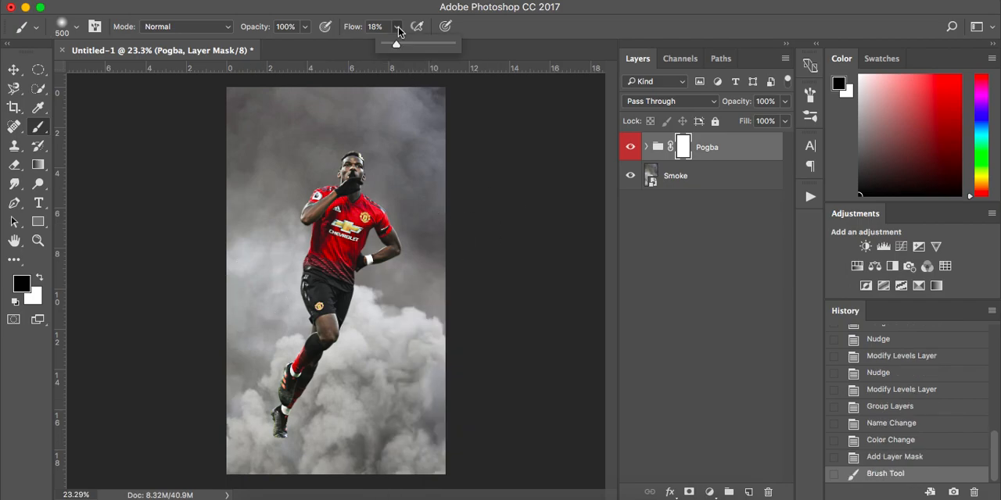
{"action": "key", "text": "Up"}
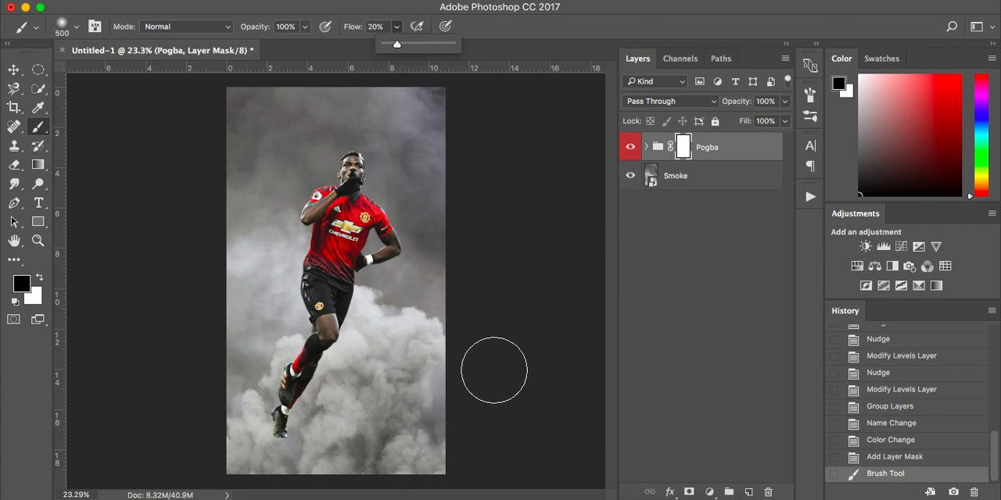
{"action": "left_click", "coordinate": [474, 306]}
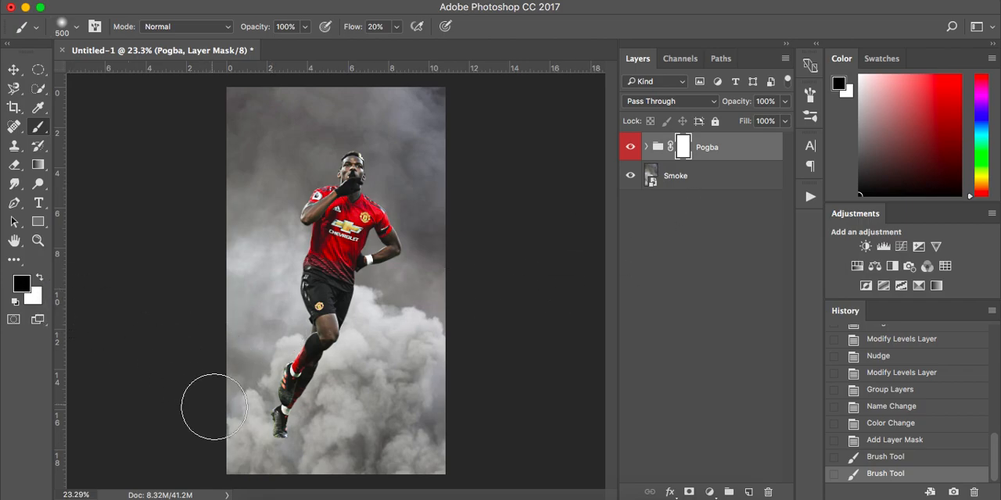
Step: Paint black over the player's feet on the group mask, and compare the image with the mask disabled and enabled
{"action": "mouse_move", "coordinate": [309, 415]}
{"action": "left_mouse_down"}
{"action": "mouse_move", "coordinate": [246, 419]}
{"action": "mouse_move", "coordinate": [360, 404]}
{"action": "mouse_move", "coordinate": [219, 396]}
{"action": "mouse_move", "coordinate": [219, 405]}
{"action": "mouse_move", "coordinate": [292, 413]}
{"action": "mouse_move", "coordinate": [327, 406]}
{"action": "mouse_move", "coordinate": [286, 411]}
{"action": "left_mouse_up"}
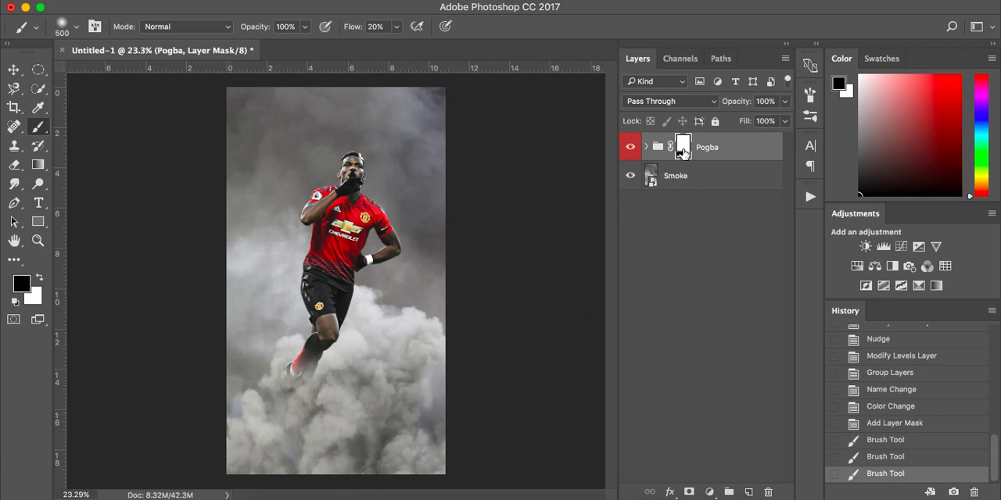
{"action": "right_click", "coordinate": [682, 152]}
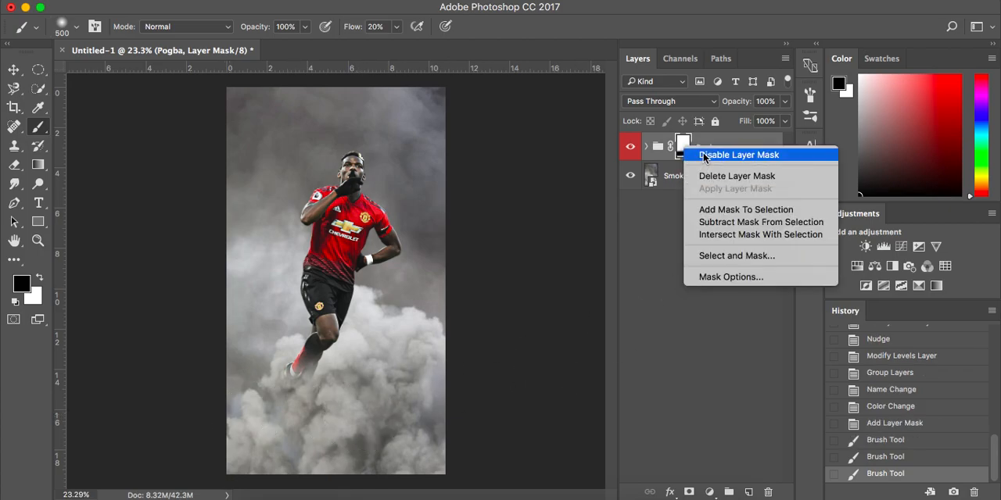
{"action": "left_click", "coordinate": [704, 155]}
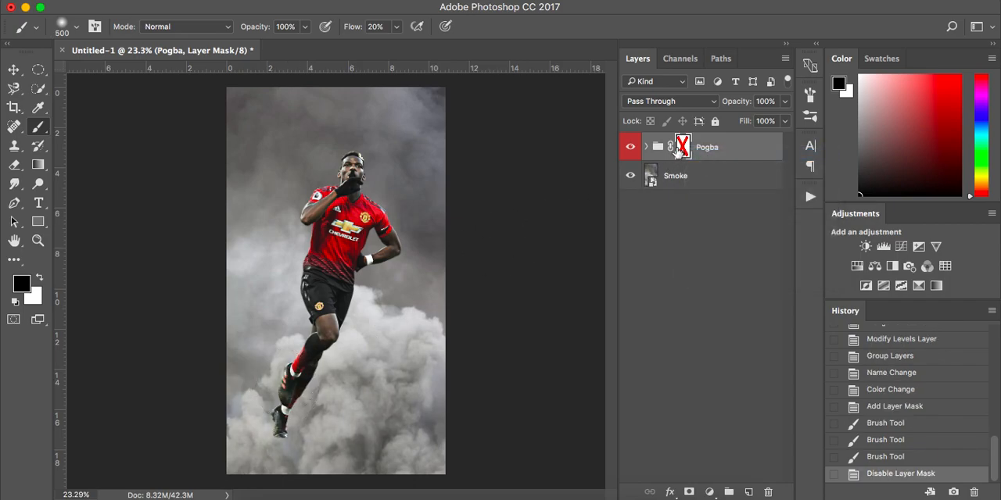
{"action": "right_click", "coordinate": [683, 149]}
{"action": "left_click", "coordinate": [698, 155]}
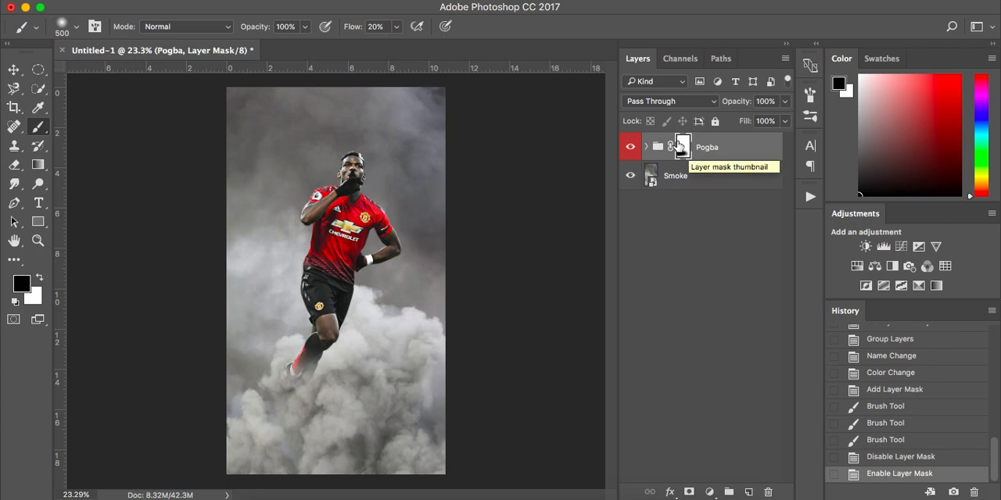
Step: Delete the painted mask from the Pogba group and add a fresh blank one
{"action": "right_click", "coordinate": [683, 146]}
{"action": "left_click", "coordinate": [694, 170]}
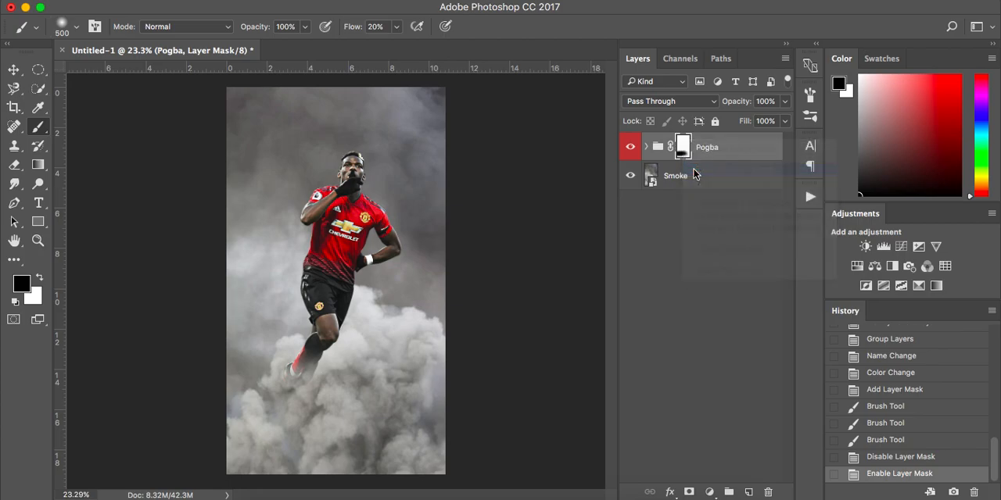
{"action": "left_click", "coordinate": [688, 493]}
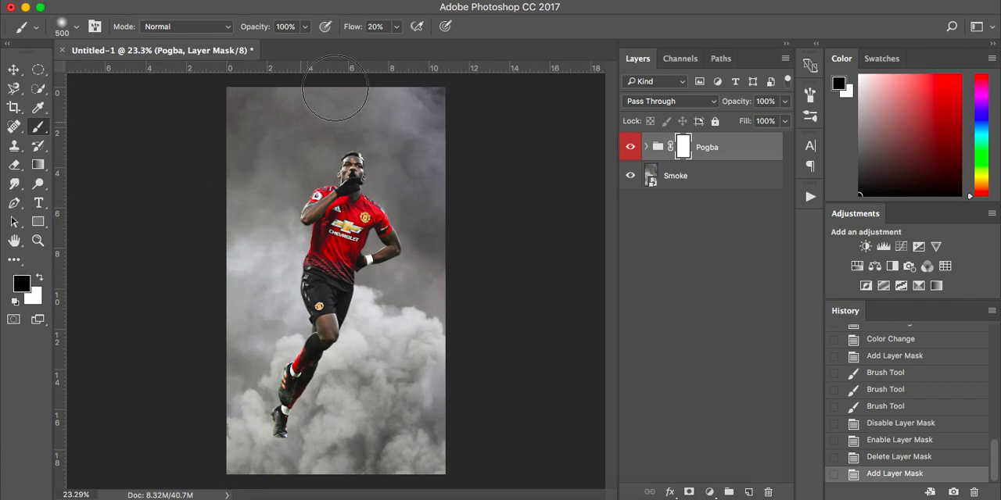
Step: Paint black on the group mask over the lower legs and feet with the 500 px brush at 20% flow
{"action": "scroll", "coordinate": [296, 416], "scroll_direction": "up", "scroll_amount": 2}
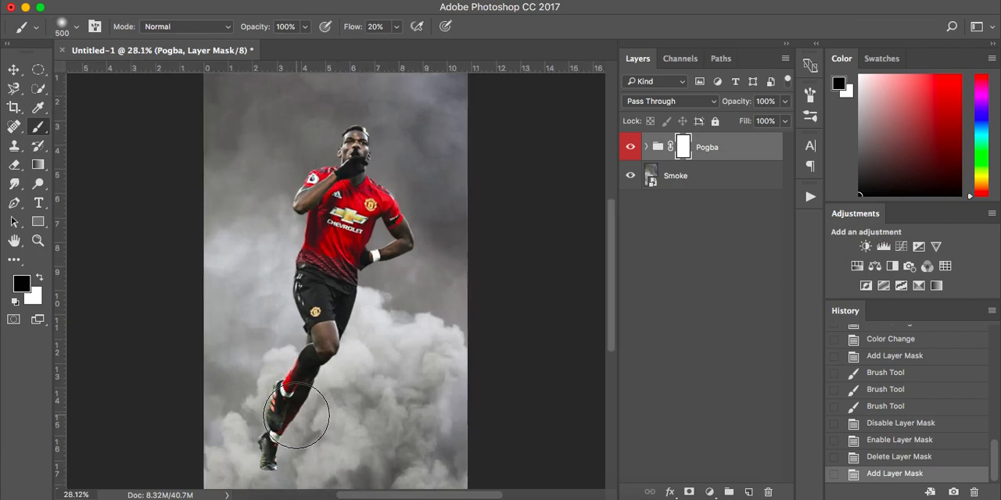
{"action": "mouse_move", "coordinate": [246, 446]}
{"action": "left_mouse_down"}
{"action": "mouse_move", "coordinate": [391, 409]}
{"action": "mouse_move", "coordinate": [393, 422]}
{"action": "left_mouse_up"}
{"action": "left_click", "coordinate": [391, 378]}
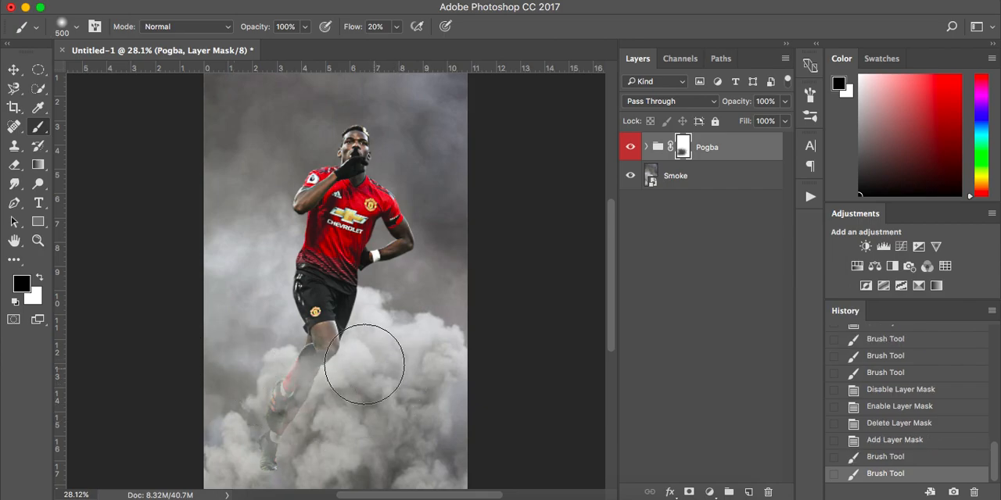
{"action": "right_click", "coordinate": [348, 360]}
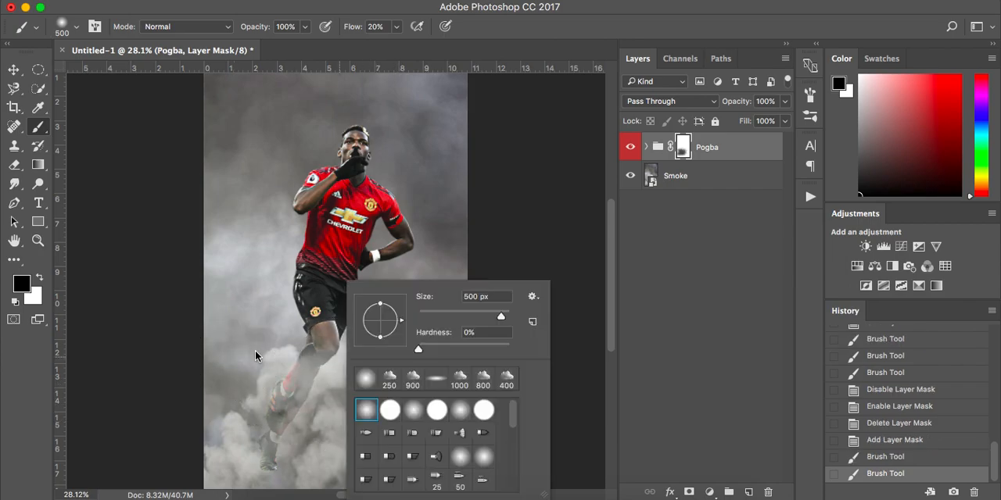
{"action": "left_click", "coordinate": [559, 224]}
Step: Lower the brush flow to 11% and fade the shins and feet further into the smoke on the group mask
{"action": "left_click", "coordinate": [396, 26]}
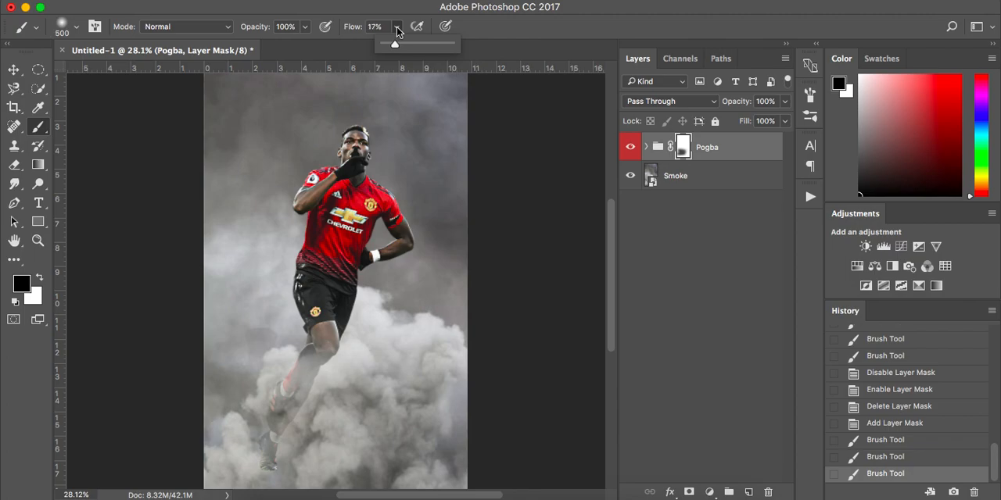
{"action": "key", "text": "Down"}
{"action": "key", "text": "Down"}
{"action": "key", "text": "Down"}
{"action": "key", "text": "Down"}
{"action": "mouse_move", "coordinate": [300, 458]}
{"action": "left_mouse_down"}
{"action": "mouse_move", "coordinate": [213, 455]}
{"action": "mouse_move", "coordinate": [407, 451]}
{"action": "left_mouse_up"}
{"action": "left_click_drag", "start_coordinate": [380, 391], "coordinate": [259, 358]}
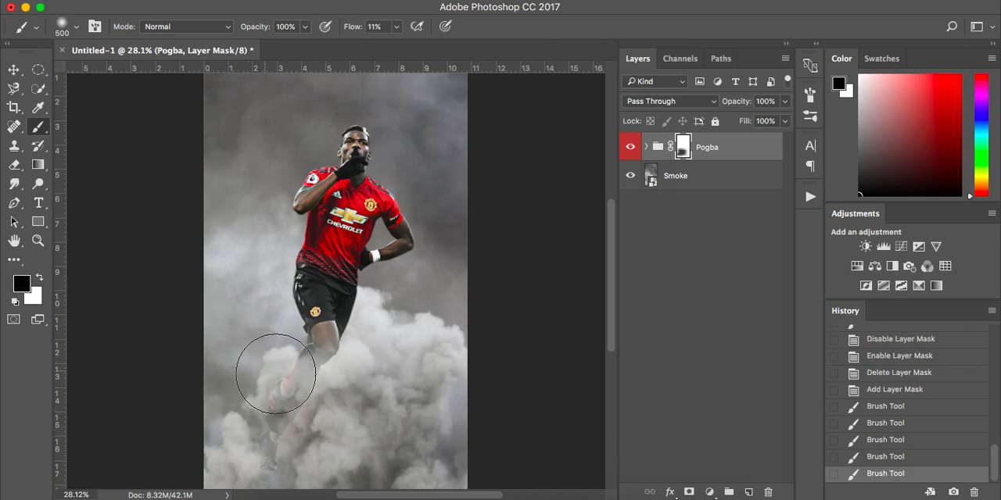
Step: Reduce the brush to 200 px and mask out the remaining traces of the legs below the knee
{"action": "key", "text": "bracketleft"}
{"action": "key", "text": "bracketleft"}
{"action": "key", "text": "bracketleft"}
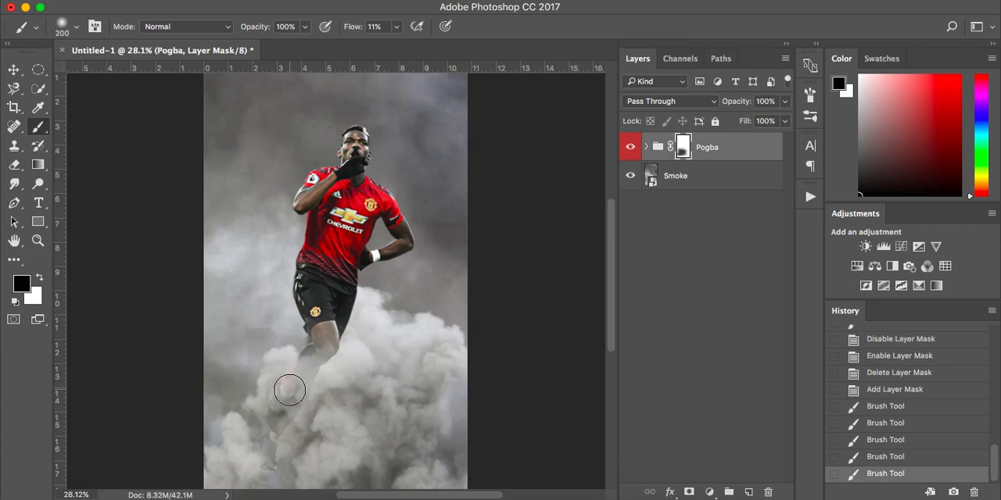
{"action": "mouse_move", "coordinate": [293, 377]}
{"action": "left_mouse_down"}
{"action": "mouse_move", "coordinate": [347, 365]}
{"action": "mouse_move", "coordinate": [354, 351]}
{"action": "mouse_move", "coordinate": [305, 408]}
{"action": "mouse_move", "coordinate": [270, 412]}
{"action": "mouse_move", "coordinate": [285, 414]}
{"action": "mouse_move", "coordinate": [277, 436]}
{"action": "mouse_move", "coordinate": [306, 370]}
{"action": "mouse_move", "coordinate": [292, 366]}
{"action": "mouse_move", "coordinate": [333, 350]}
{"action": "mouse_move", "coordinate": [318, 366]}
{"action": "mouse_move", "coordinate": [305, 370]}
{"action": "mouse_move", "coordinate": [322, 342]}
{"action": "mouse_move", "coordinate": [350, 359]}
{"action": "mouse_move", "coordinate": [366, 343]}
{"action": "mouse_move", "coordinate": [351, 352]}
{"action": "mouse_move", "coordinate": [362, 325]}
{"action": "mouse_move", "coordinate": [382, 324]}
{"action": "mouse_move", "coordinate": [354, 378]}
{"action": "mouse_move", "coordinate": [330, 389]}
{"action": "mouse_move", "coordinate": [303, 435]}
{"action": "mouse_move", "coordinate": [331, 387]}
{"action": "left_mouse_up"}
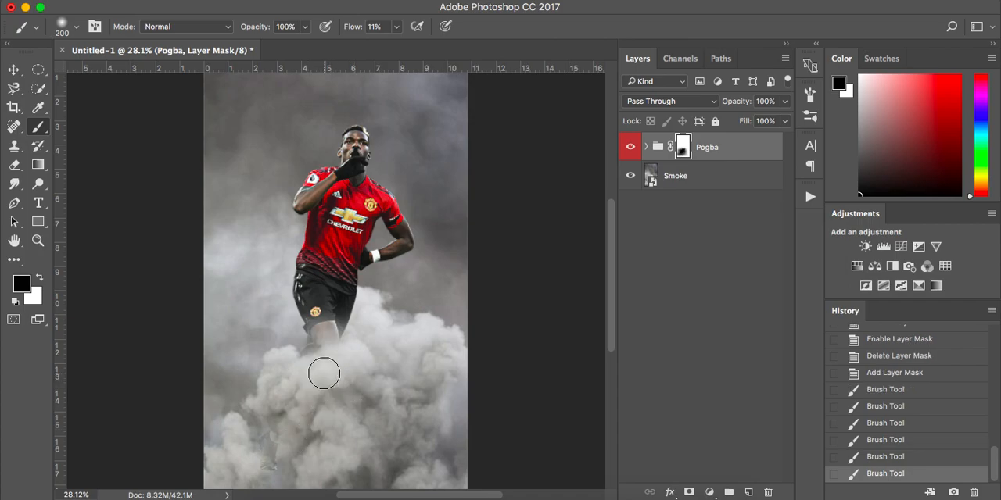
Step: Enlarge the brush to 500 px and lightly fade the knee and shorts into the smoke on the group mask
{"action": "key", "text": "bracketright"}
{"action": "key", "text": "bracketright"}
{"action": "key", "text": "bracketright"}
{"action": "left_click", "coordinate": [308, 363]}
{"action": "left_click", "coordinate": [300, 320]}
{"action": "left_click", "coordinate": [300, 318]}
{"action": "left_click", "coordinate": [380, 303]}
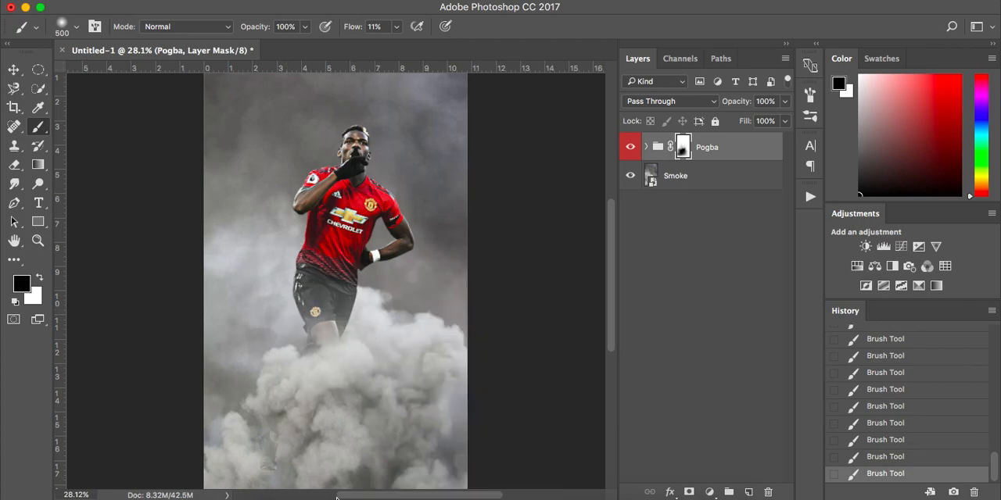
Step: Paint white on the group mask with a 150 px brush to partly restore the lower foot within the smoke
{"action": "scroll", "coordinate": [404, 410], "scroll_direction": "down", "scroll_amount": 2}
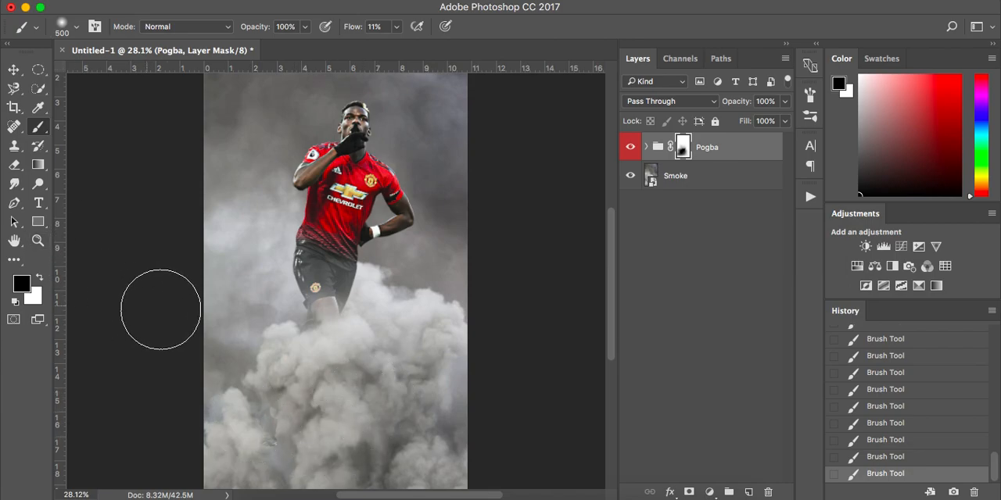
{"action": "key", "text": "x"}
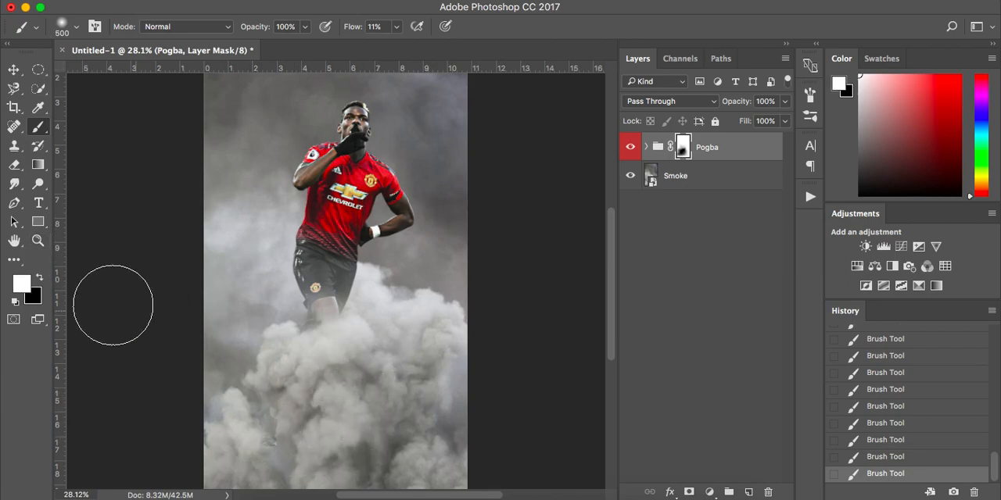
{"action": "left_click", "coordinate": [40, 278]}
{"action": "left_click", "coordinate": [40, 278]}
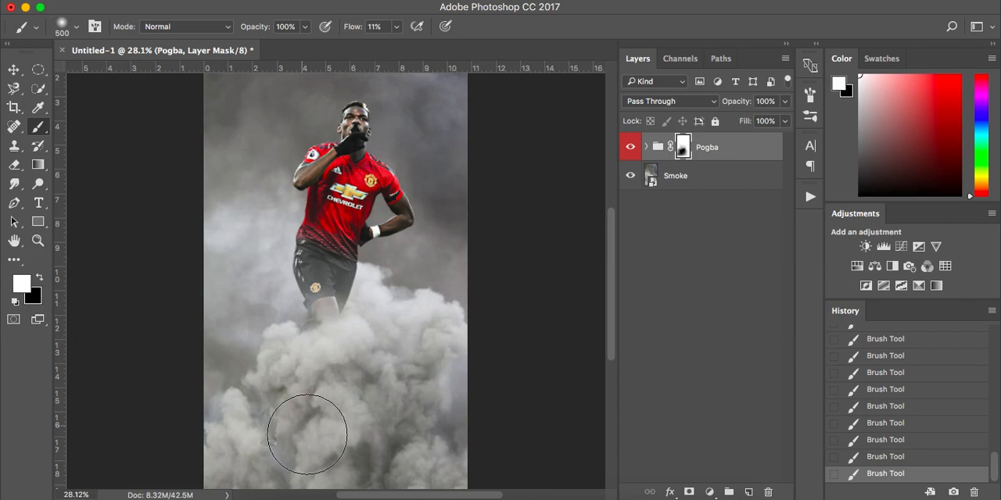
{"action": "key", "text": "bracketleft"}
{"action": "key", "text": "bracketleft"}
{"action": "key", "text": "bracketleft"}
{"action": "key", "text": "bracketleft"}
{"action": "key", "text": "bracketleft"}
{"action": "key", "text": "bracketleft"}
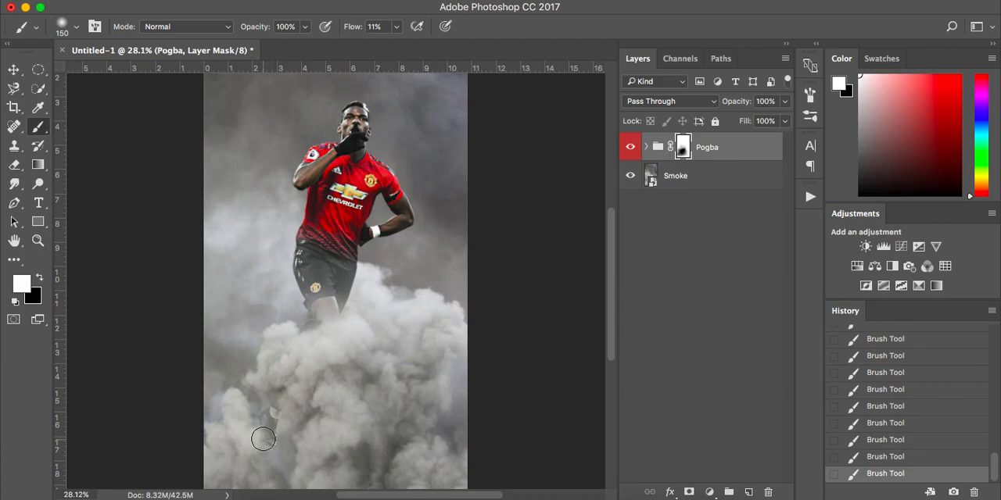
{"action": "mouse_move", "coordinate": [265, 438]}
{"action": "left_mouse_down"}
{"action": "mouse_move", "coordinate": [285, 439]}
{"action": "mouse_move", "coordinate": [270, 421]}
{"action": "mouse_move", "coordinate": [279, 404]}
{"action": "left_mouse_up"}
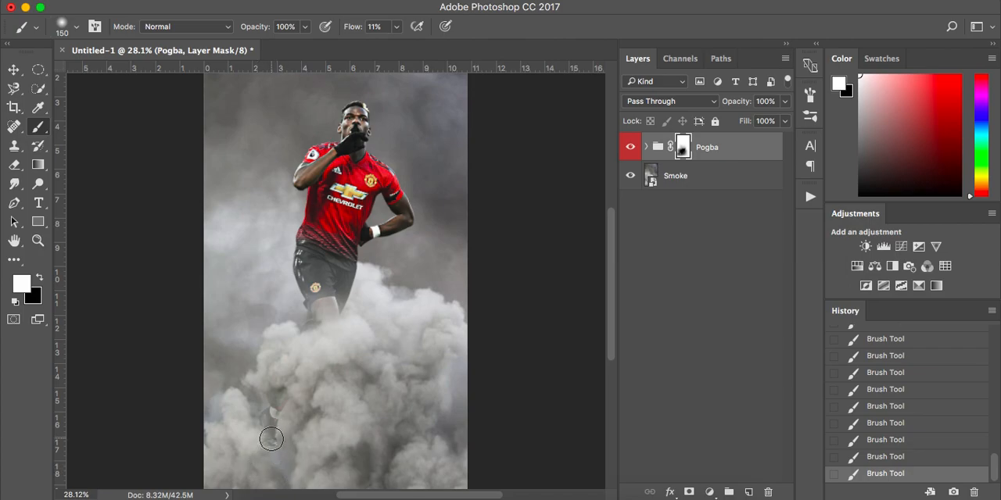
Step: Paint black at 400 px on the group mask to lightly blend the raised arm and the side of the shirt into the smoke
{"action": "key", "text": "x"}
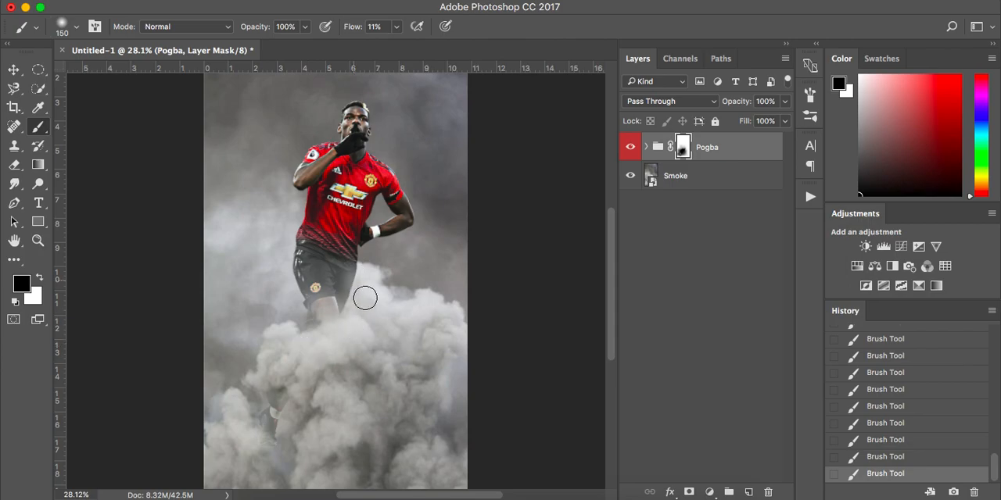
{"action": "key", "text": "bracketright"}
{"action": "key", "text": "bracketright"}
{"action": "key", "text": "bracketright"}
{"action": "key", "text": "bracketright"}
{"action": "key", "text": "bracketright"}
{"action": "key", "text": "bracketright"}
{"action": "key", "text": "bracketright"}
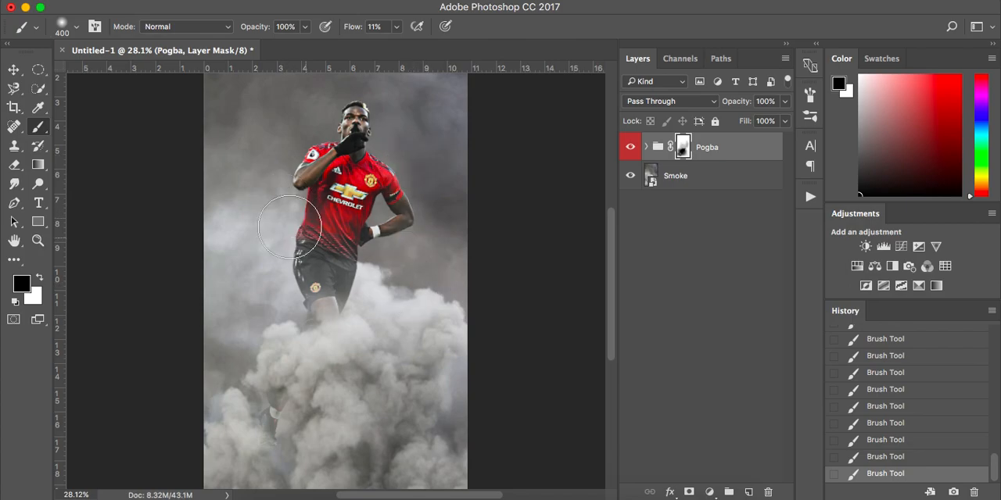
{"action": "left_click_drag", "start_coordinate": [292, 149], "coordinate": [292, 239]}
{"action": "left_click_drag", "start_coordinate": [296, 146], "coordinate": [287, 221]}
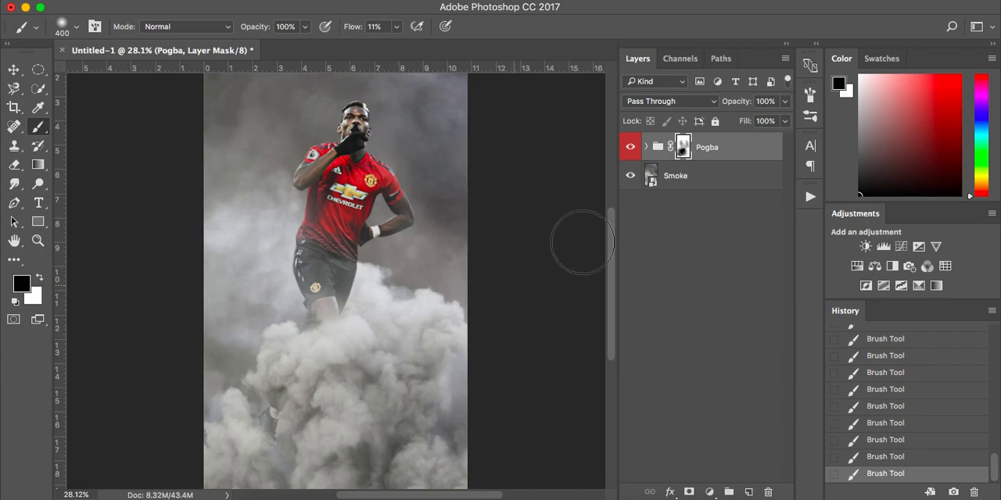
Step: Create a new empty layer inside the Pogba group, directly beneath the player cut-out layer
{"action": "left_click", "coordinate": [645, 147]}
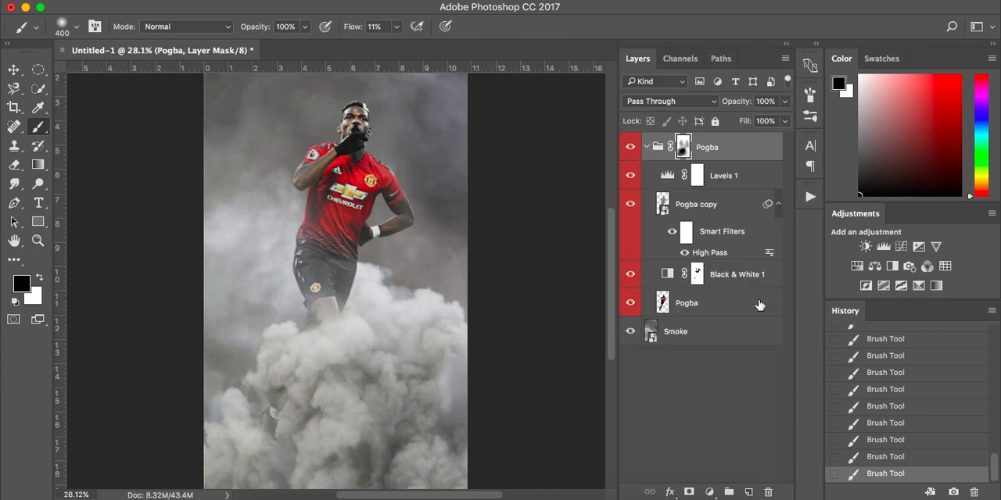
{"action": "left_click", "coordinate": [725, 342]}
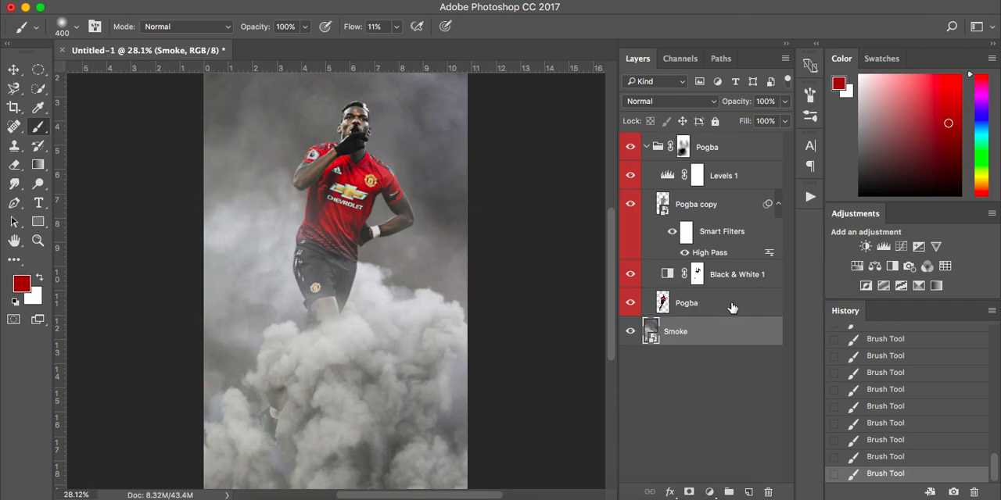
{"action": "left_click", "coordinate": [731, 308]}
{"action": "left_click_drag", "start_coordinate": [737, 307], "coordinate": [739, 336]}
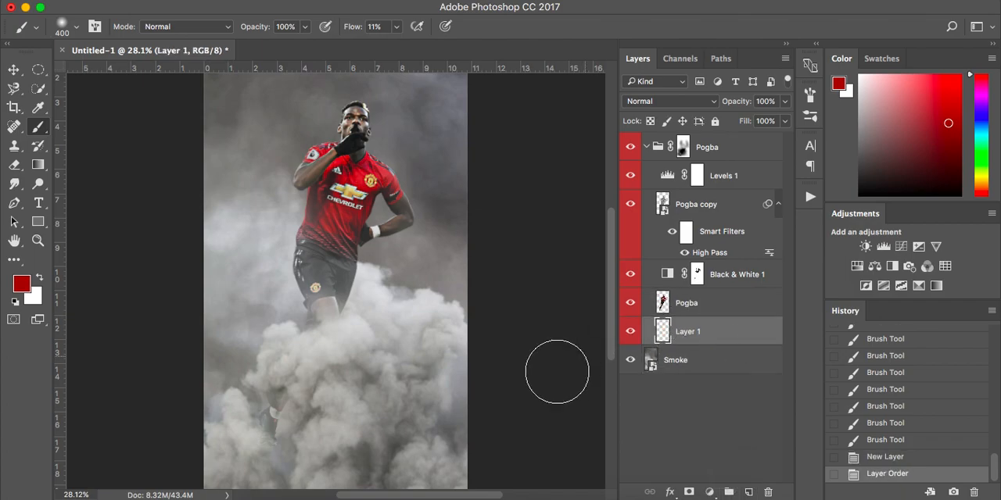
Step: Reset the painting colors to black and white and squash the soft 125 px brush tip into a flat ellipse
{"action": "key", "text": "d"}
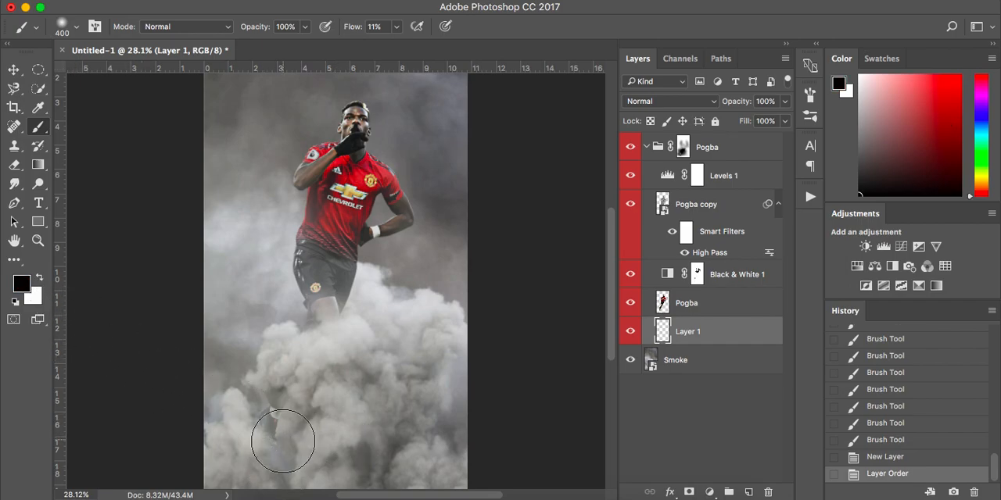
{"action": "key", "text": "bracketleft"}
{"action": "key", "text": "bracketleft"}
{"action": "key", "text": "bracketleft"}
{"action": "key", "text": "bracketleft"}
{"action": "key", "text": "bracketleft"}
{"action": "key", "text": "bracketleft"}
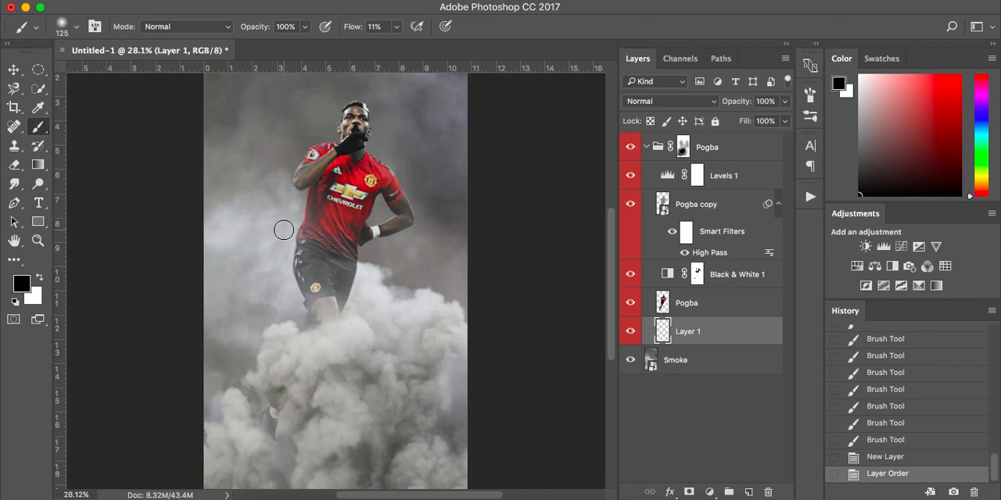
{"action": "right_click", "coordinate": [274, 442]}
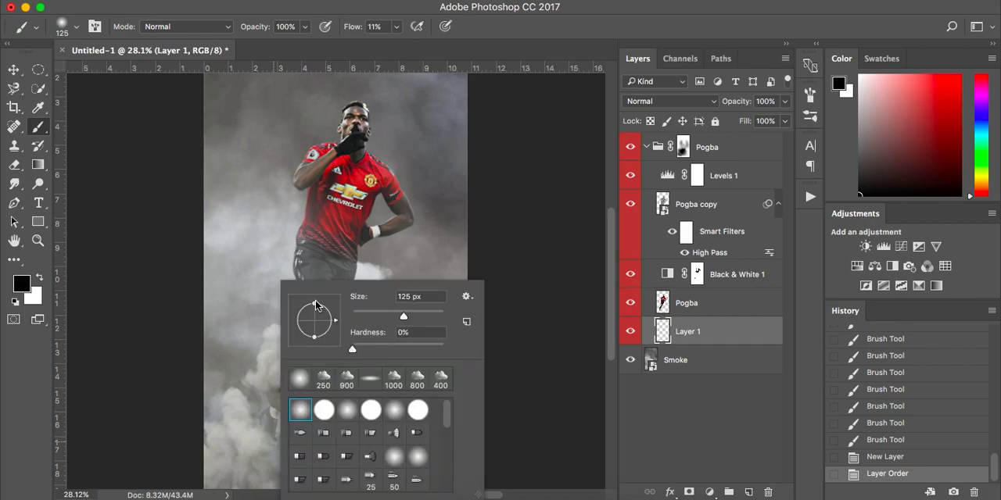
{"action": "left_click_drag", "start_coordinate": [315, 305], "coordinate": [315, 315]}
{"action": "left_click", "coordinate": [225, 374]}
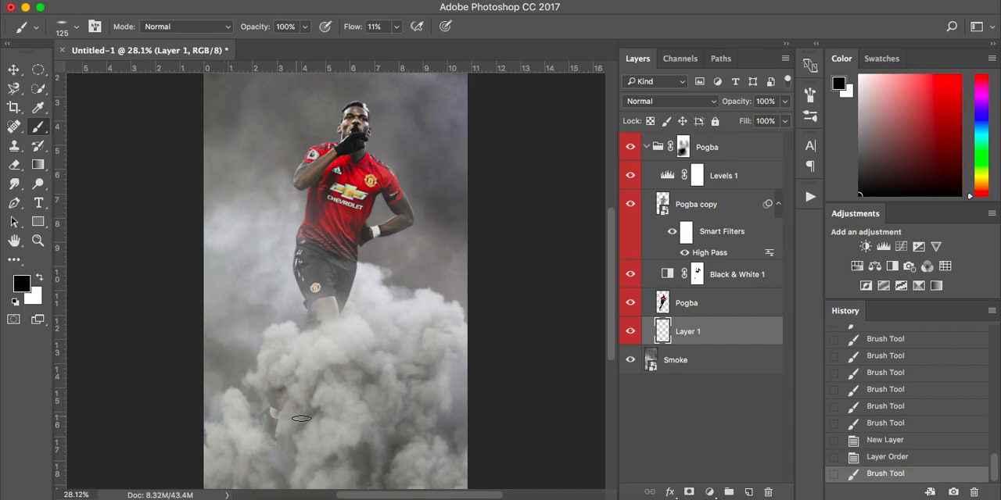
Step: Enlarge the flattened brush to 300 px and paint a soft black shadow beneath the foot on the new layer
{"action": "scroll", "coordinate": [305, 416], "scroll_direction": "up", "scroll_amount": 3}
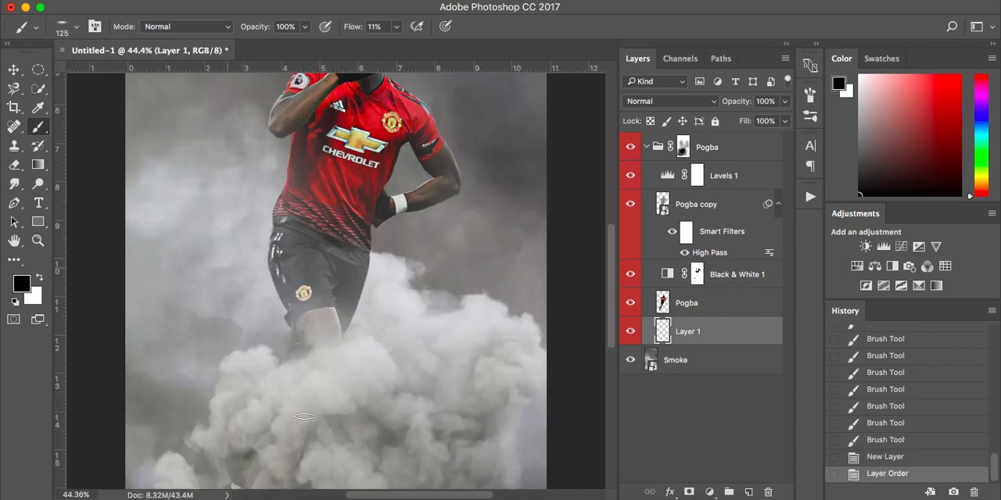
{"action": "scroll", "coordinate": [282, 368], "scroll_direction": "down", "scroll_amount": 1}
{"action": "key", "text": "bracketright"}
{"action": "key", "text": "bracketright"}
{"action": "key", "text": "bracketright"}
{"action": "key", "text": "bracketright"}
{"action": "key", "text": "bracketright"}
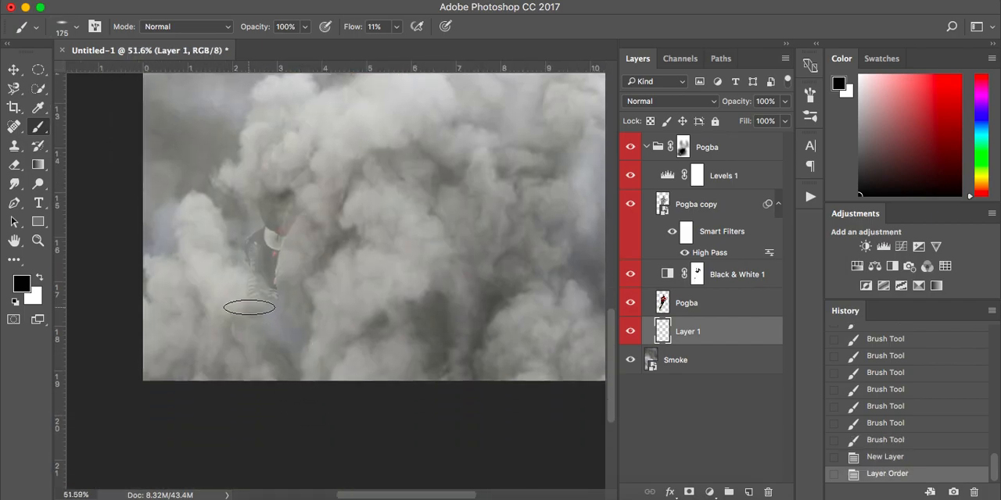
{"action": "mouse_move", "coordinate": [251, 299]}
{"action": "left_mouse_down"}
{"action": "mouse_move", "coordinate": [274, 293]}
{"action": "mouse_move", "coordinate": [232, 297]}
{"action": "mouse_move", "coordinate": [268, 293]}
{"action": "mouse_move", "coordinate": [327, 310]}
{"action": "left_mouse_up"}
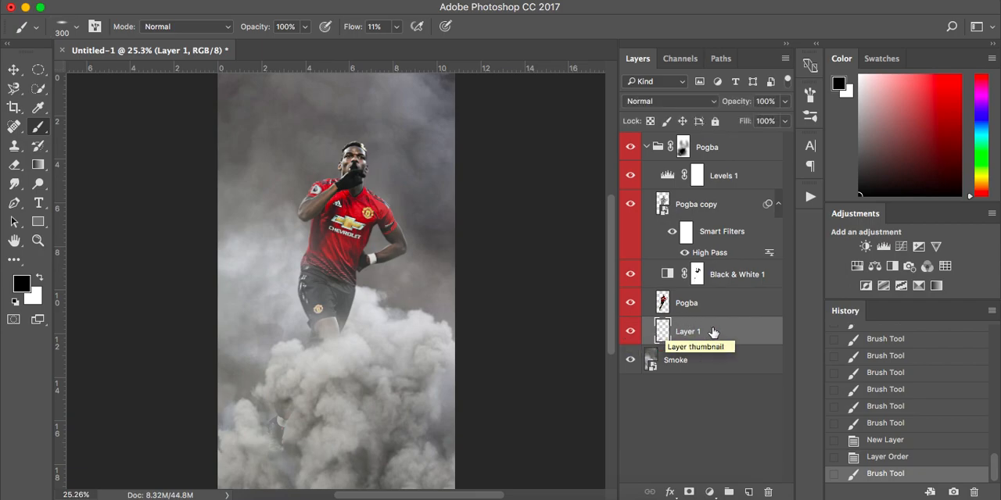
Step: Reduce the shadow layer's opacity to 63% and compare the image with the shadow hidden and shown
{"action": "left_click", "coordinate": [785, 102]}
{"action": "left_click_drag", "start_coordinate": [786, 118], "coordinate": [759, 122]}
{"action": "left_click", "coordinate": [630, 334]}
{"action": "left_click", "coordinate": [630, 335]}
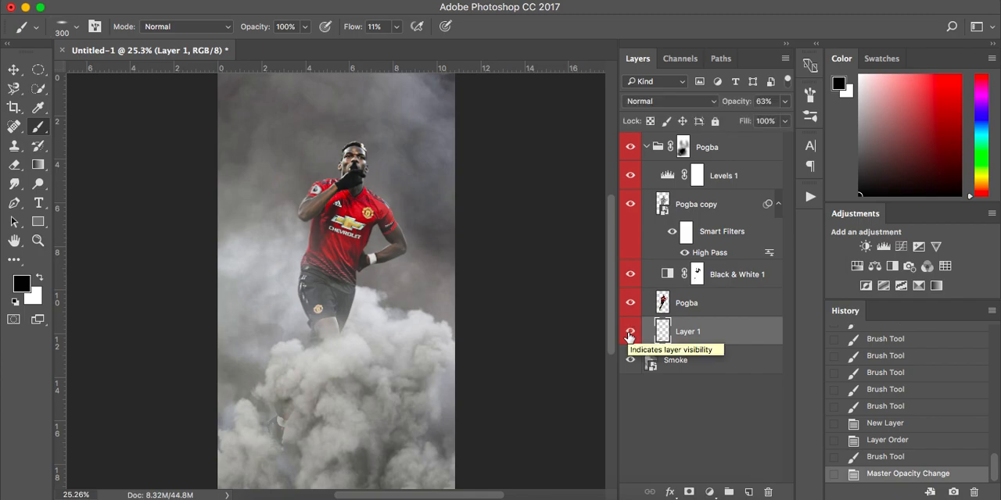
Step: Add a layer mask to the shadow layer, soften the shadow around the foot with black, and collapse the Pogba group
{"action": "left_click", "coordinate": [690, 492]}
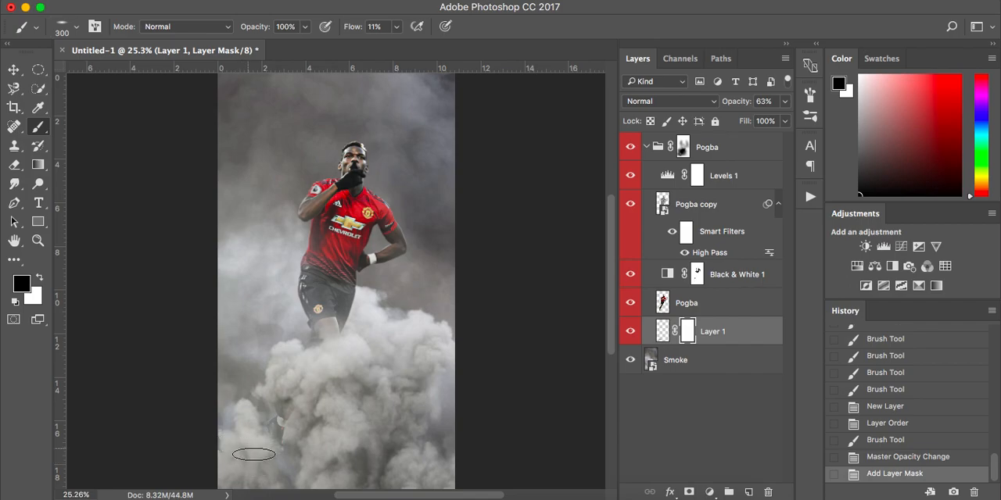
{"action": "mouse_move", "coordinate": [262, 469]}
{"action": "left_mouse_down"}
{"action": "mouse_move", "coordinate": [309, 455]}
{"action": "mouse_move", "coordinate": [322, 435]}
{"action": "left_mouse_up"}
{"action": "left_click", "coordinate": [629, 333]}
{"action": "left_click", "coordinate": [629, 333]}
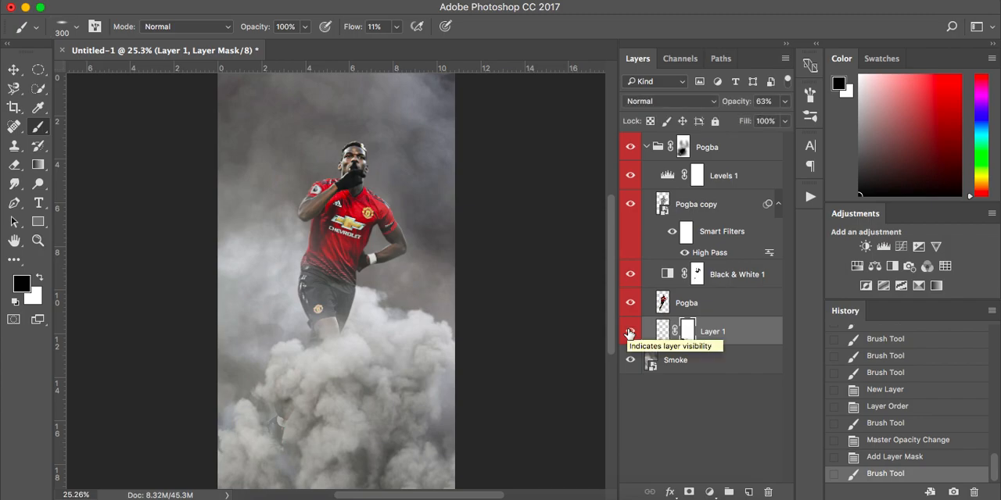
{"action": "left_click", "coordinate": [655, 148]}
{"action": "left_click", "coordinate": [648, 148]}
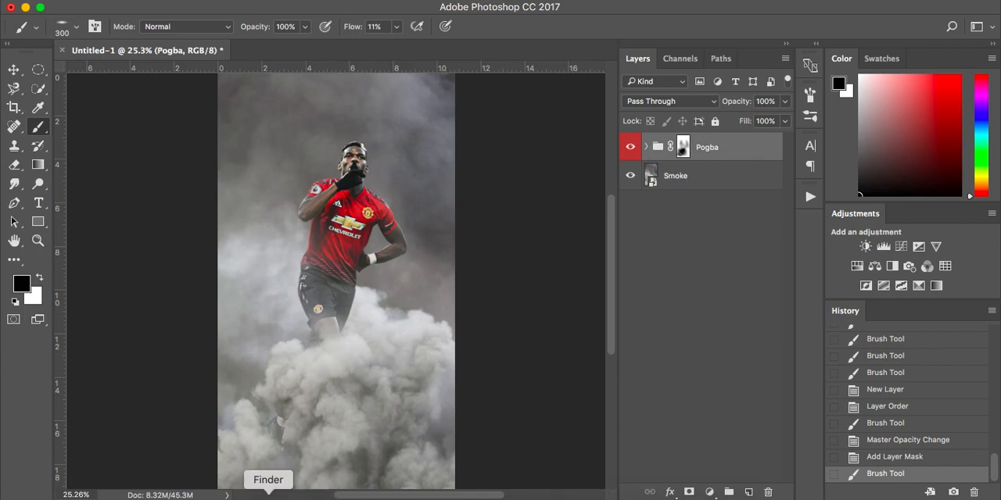
Step: Place the Manchester United logo PNG from the Latest Tutorial folder, enlarge it and position it over the upper part of the canvas
{"action": "left_click", "coordinate": [268, 494]}
{"action": "left_click", "coordinate": [649, 97]}
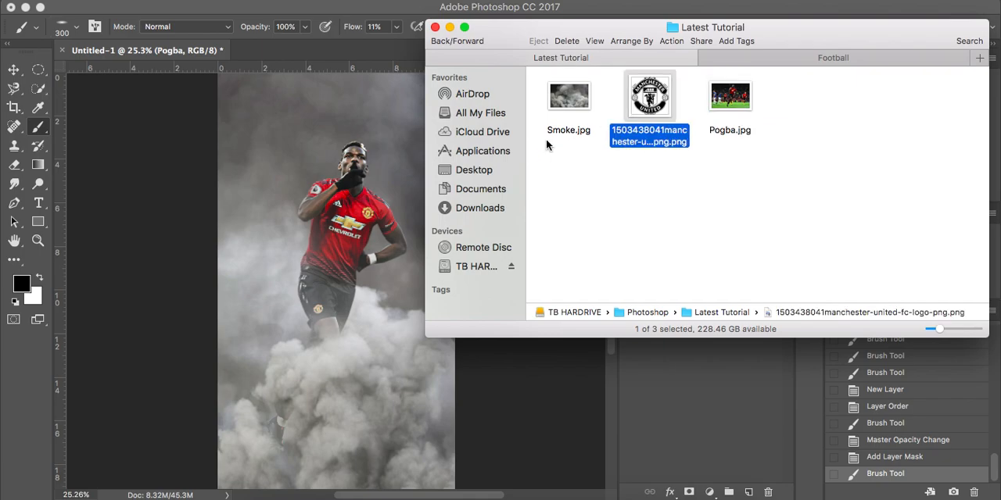
{"action": "left_click_drag", "start_coordinate": [649, 97], "coordinate": [307, 320]}
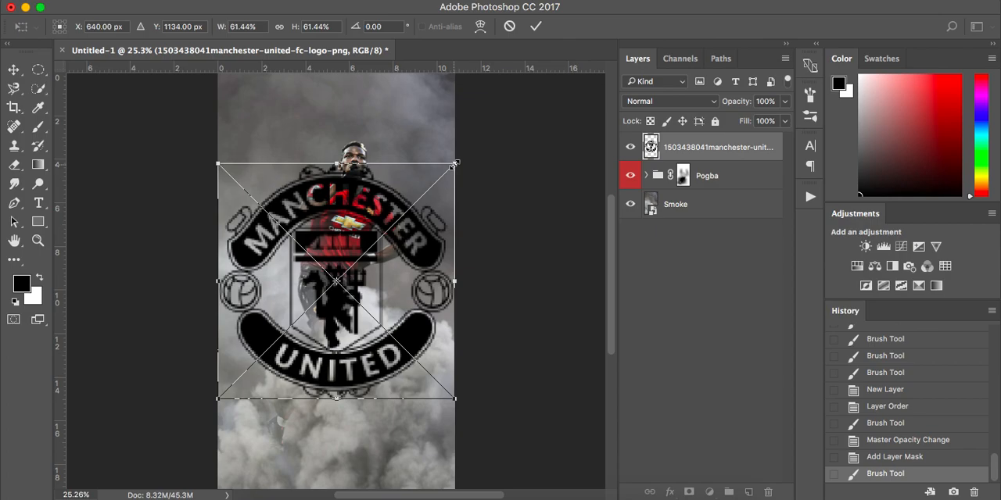
{"action": "left_click_drag", "start_coordinate": [453, 166], "coordinate": [483, 131]}
{"action": "left_click_drag", "start_coordinate": [419, 250], "coordinate": [374, 192]}
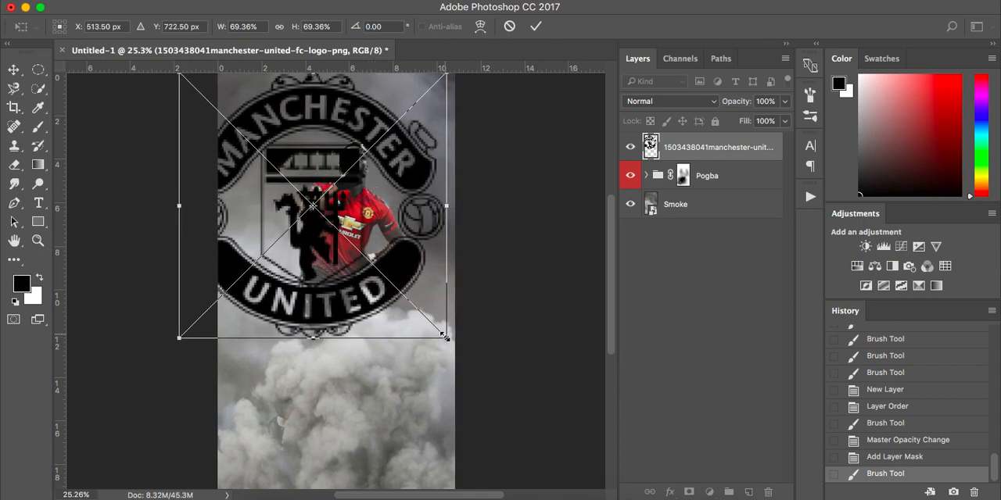
{"action": "mouse_move", "coordinate": [445, 338]}
{"action": "left_mouse_down"}
{"action": "mouse_move", "coordinate": [436, 322]}
{"action": "mouse_move", "coordinate": [439, 332]}
{"action": "left_mouse_up"}
{"action": "key", "text": "Return"}
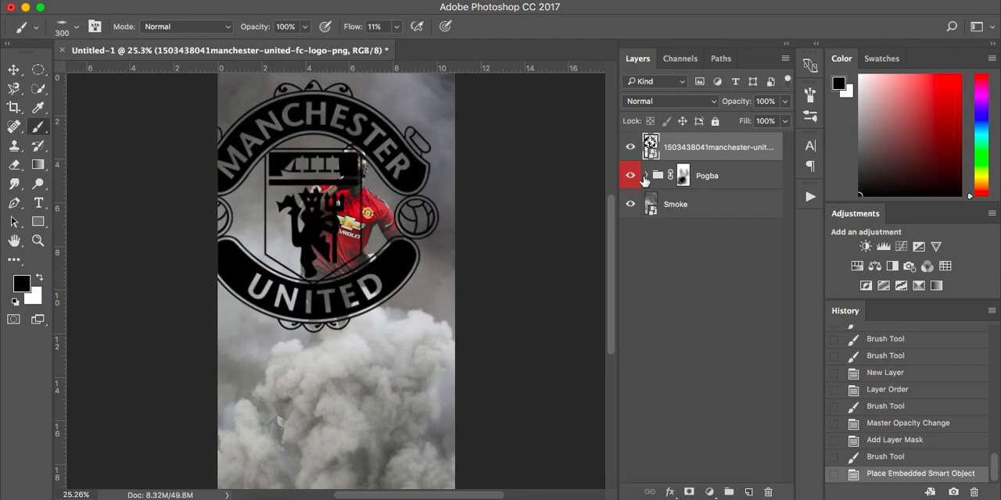
Step: Move the logo layer beneath the Pogba group and lower its opacity to 8%, matching the Utd Logo layer in Pogba2.psd
{"action": "left_click_drag", "start_coordinate": [727, 149], "coordinate": [733, 195]}
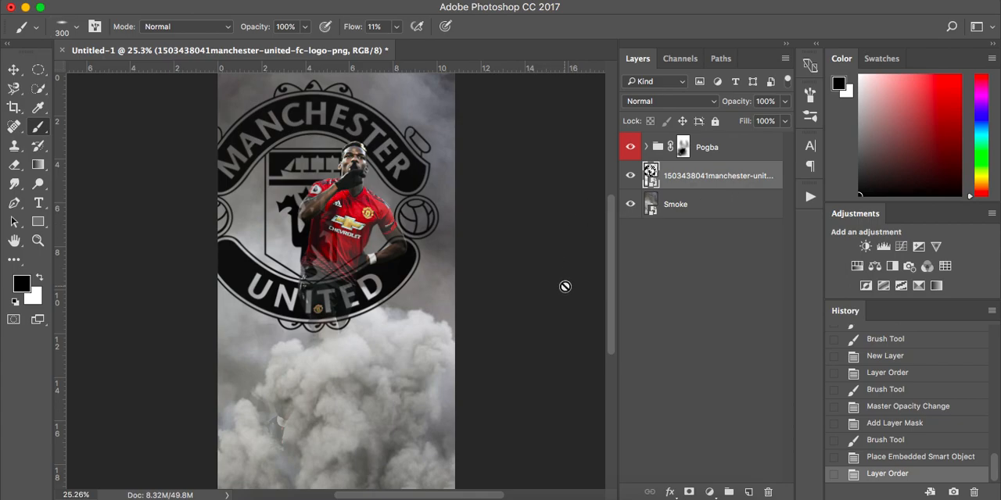
{"action": "left_click", "coordinate": [785, 101]}
{"action": "left_click", "coordinate": [723, 118]}
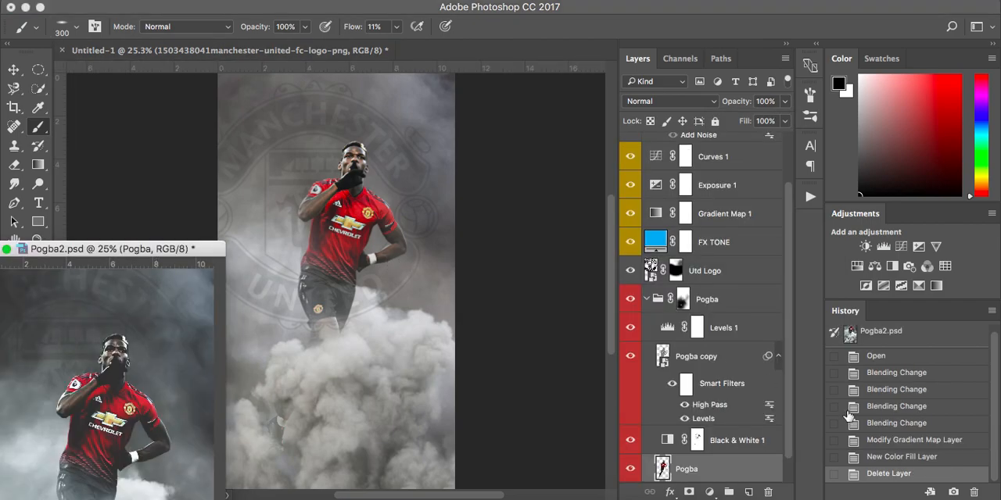
{"action": "left_click", "coordinate": [735, 274]}
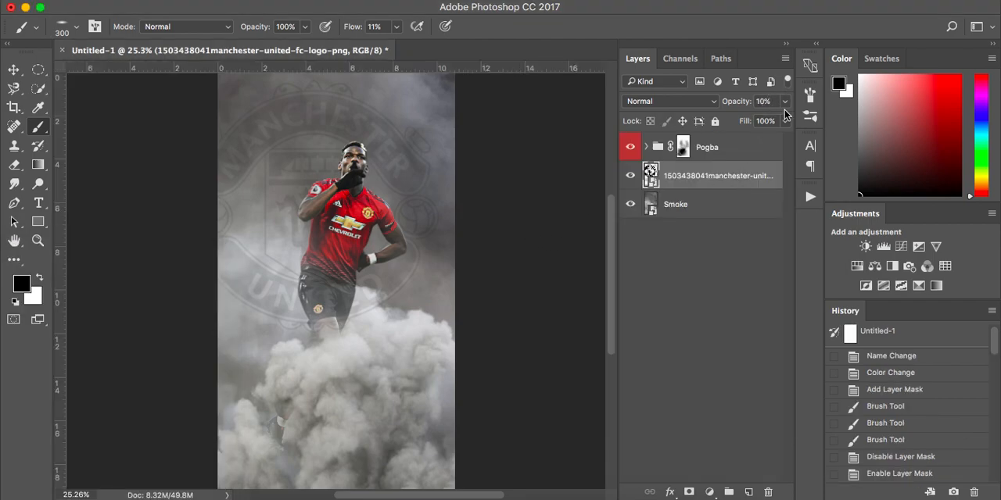
{"action": "left_click", "coordinate": [784, 101]}
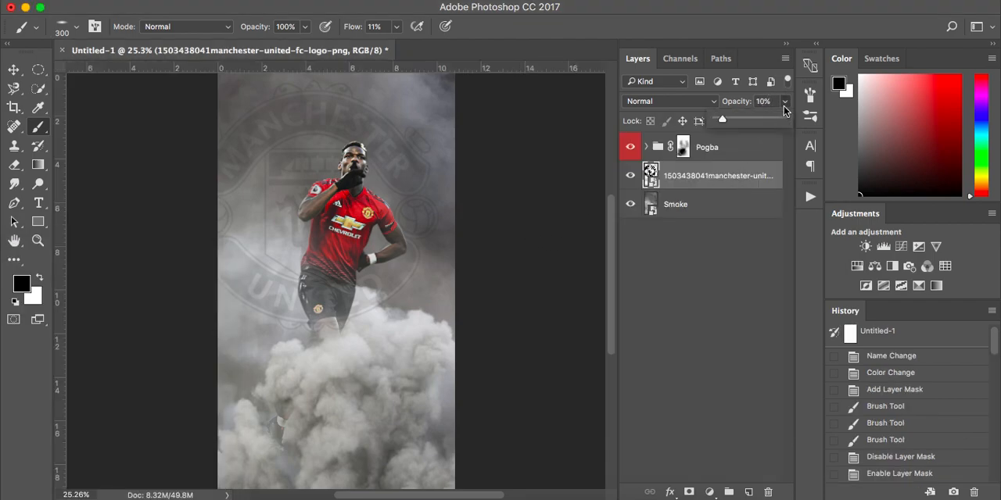
{"action": "left_click", "coordinate": [571, 216]}
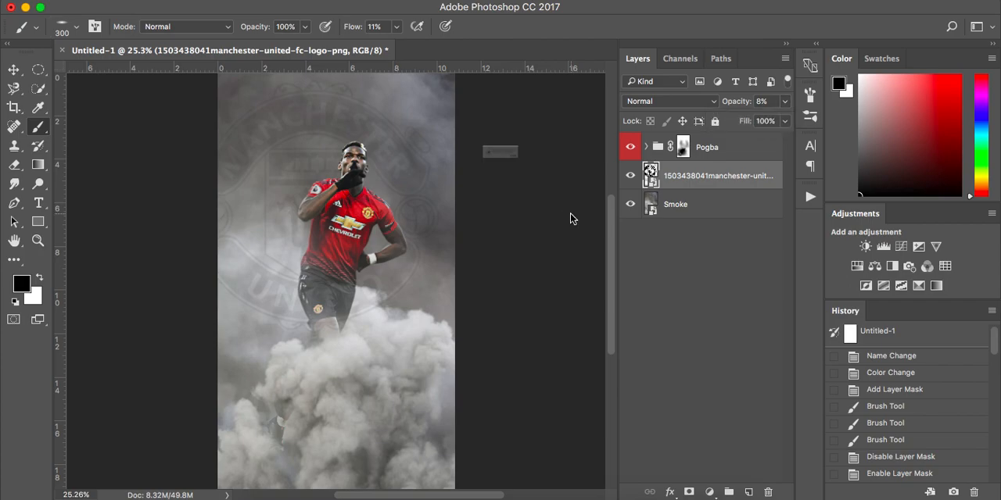
{"action": "left_click", "coordinate": [570, 216]}
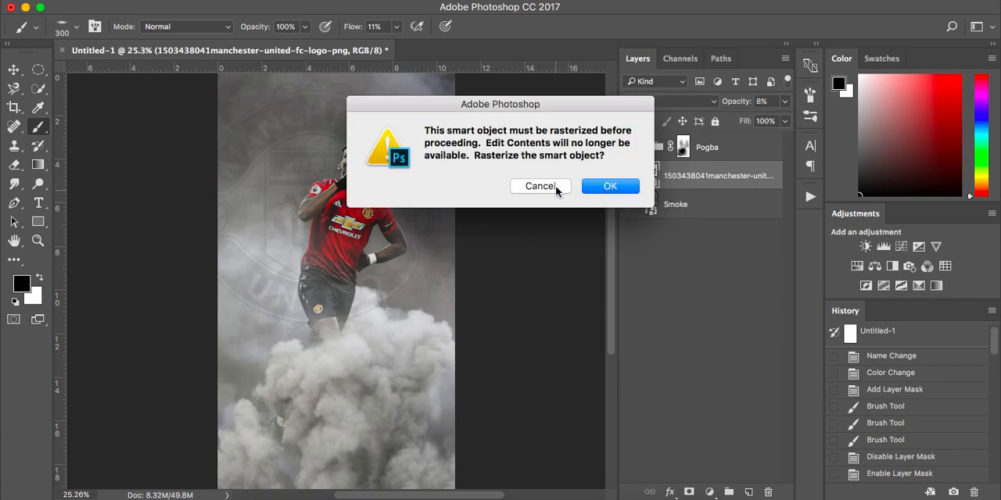
{"action": "left_click", "coordinate": [539, 186]}
Step: Rename the logo layer Utd Logo
{"action": "double_click", "coordinate": [713, 176]}
{"action": "type", "text": "Utd Lo"}
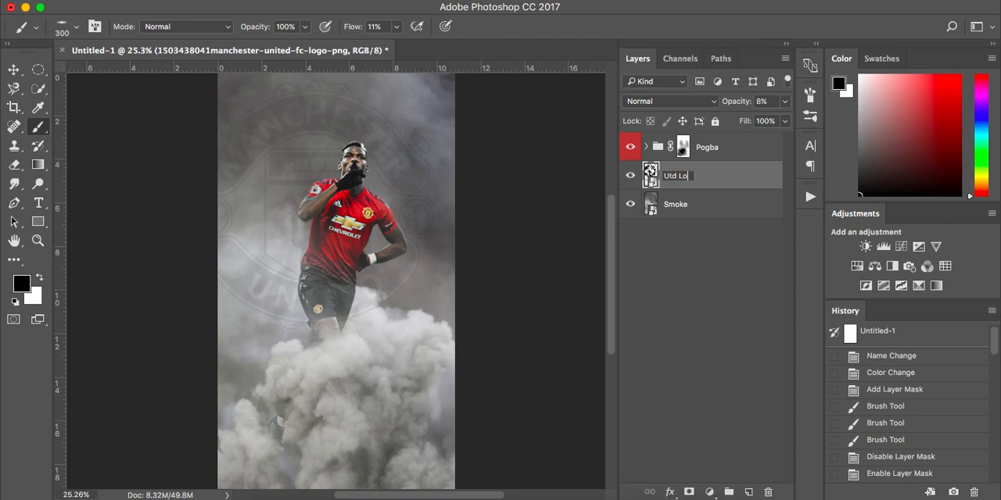
{"action": "type", "text": "go"}
{"action": "key", "text": "Return"}
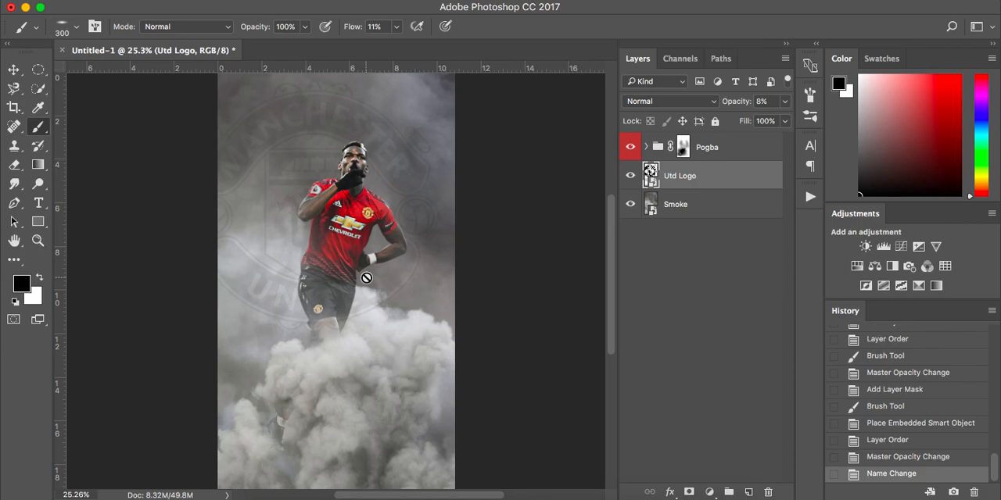
Step: Add a layer mask to the Utd Logo layer and switch to the soft round 300 px brush
{"action": "left_click", "coordinate": [689, 491]}
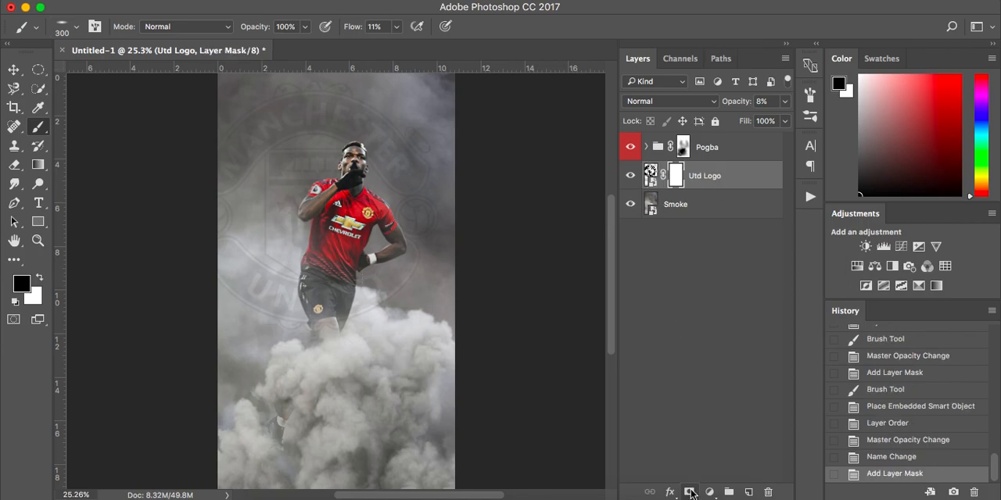
{"action": "right_click", "coordinate": [277, 315]}
{"action": "left_click", "coordinate": [329, 381]}
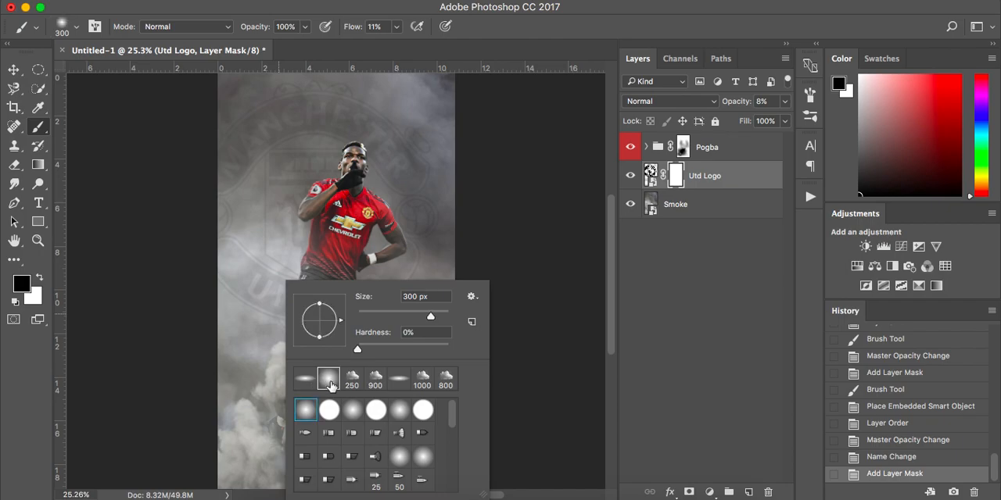
{"action": "left_click", "coordinate": [491, 199]}
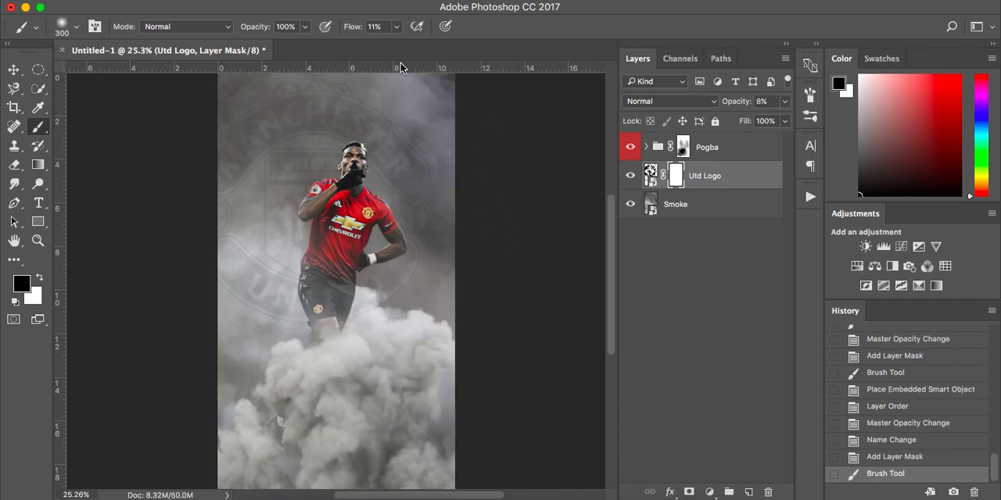
Step: Raise the brush flow to 35% and size to 600 px, and paint black on the mask to fade out the logo's lower part
{"action": "left_click", "coordinate": [397, 26]}
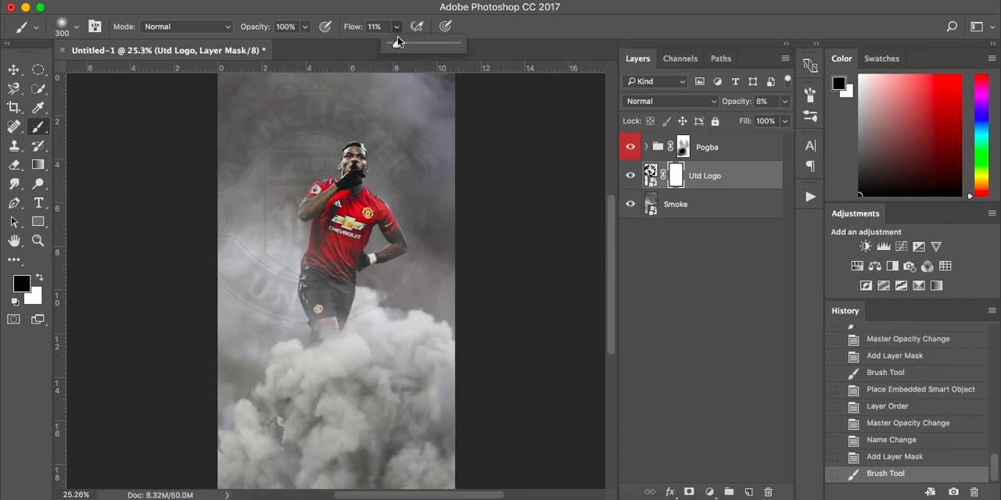
{"action": "left_click_drag", "start_coordinate": [407, 47], "coordinate": [412, 45]}
{"action": "key", "text": "bracketright"}
{"action": "key", "text": "bracketright"}
{"action": "key", "text": "bracketright"}
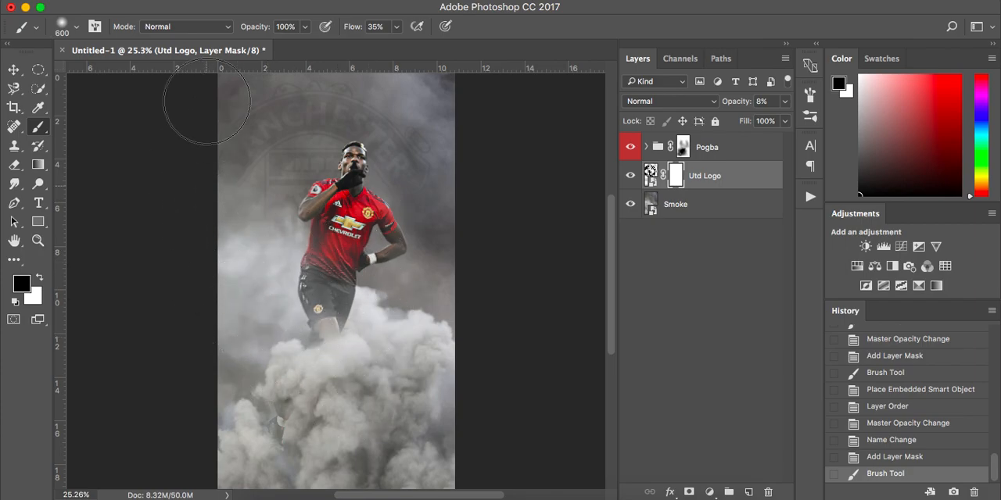
{"action": "mouse_move", "coordinate": [414, 282]}
{"action": "left_mouse_down"}
{"action": "mouse_move", "coordinate": [439, 261]}
{"action": "mouse_move", "coordinate": [440, 290]}
{"action": "left_mouse_up"}
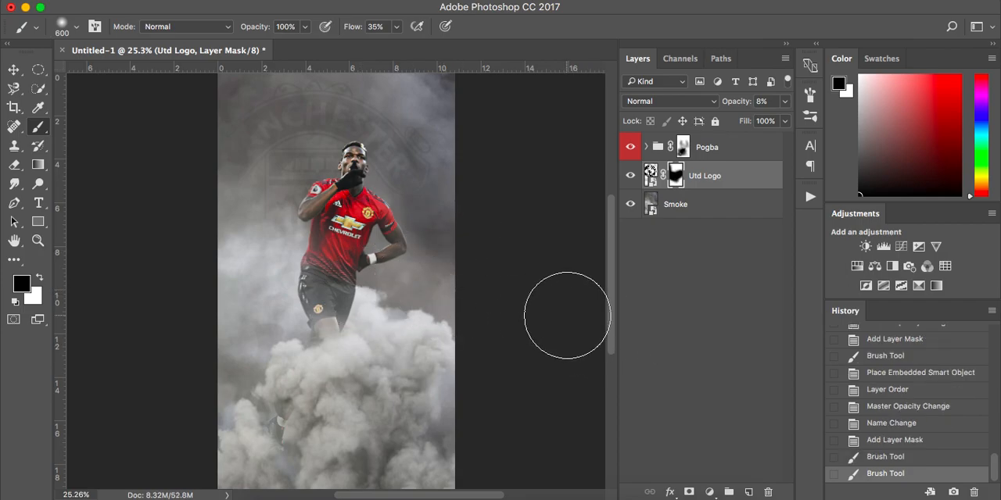
Step: Add a black Solid Color fill layer above the Pogba group
{"action": "key", "text": "v"}
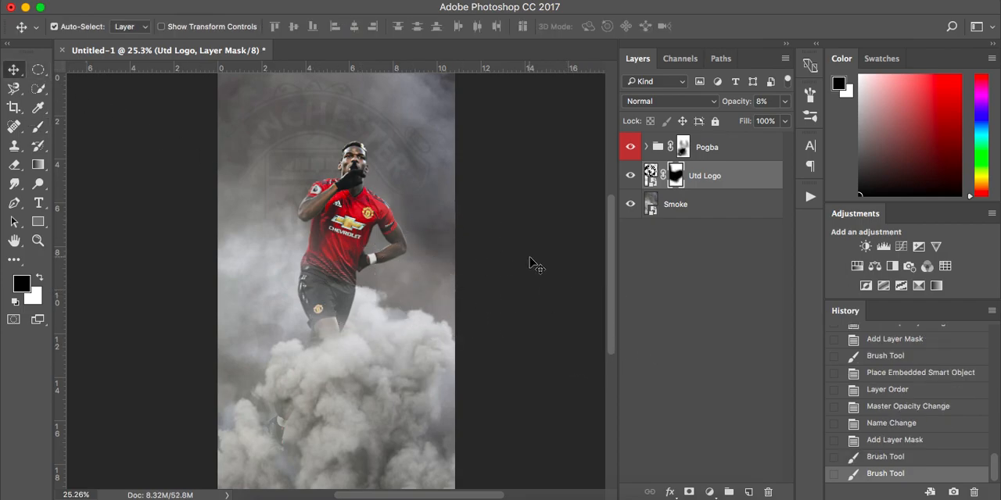
{"action": "left_click", "coordinate": [743, 152]}
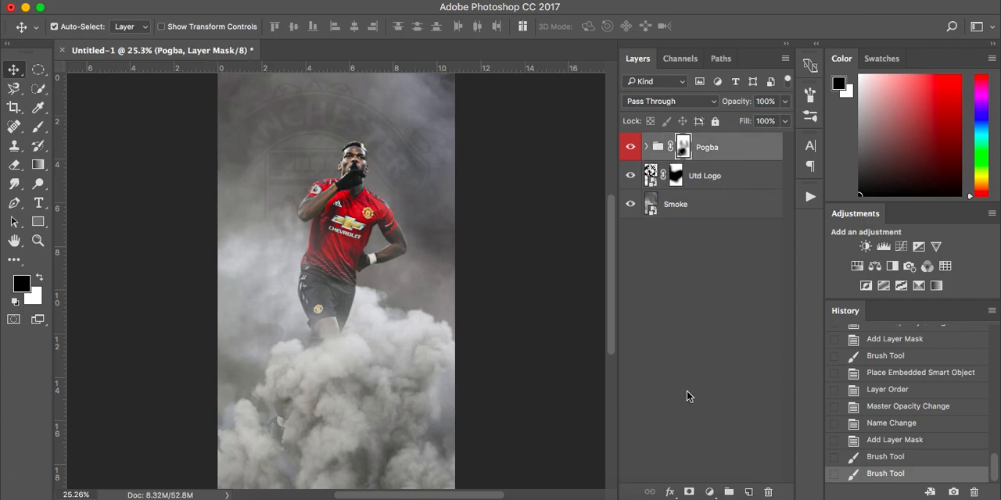
{"action": "left_click", "coordinate": [709, 493]}
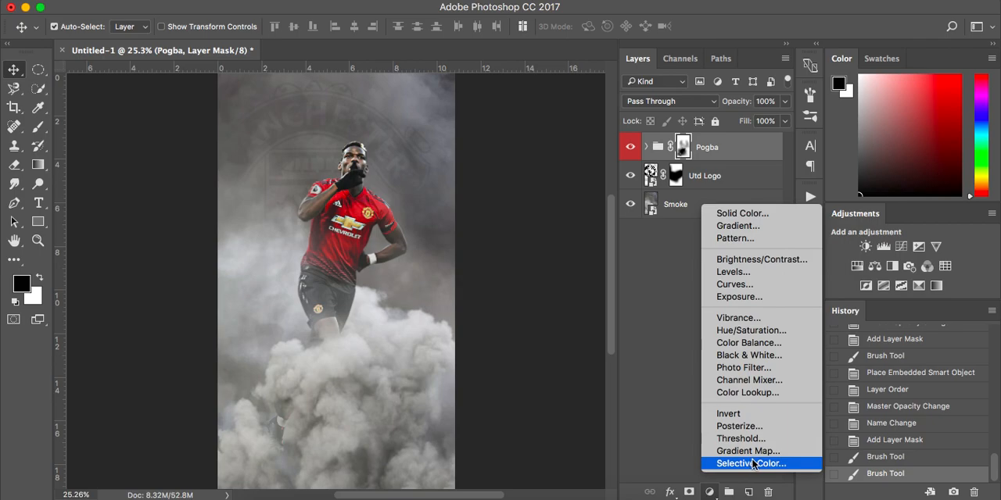
{"action": "left_click", "coordinate": [763, 215]}
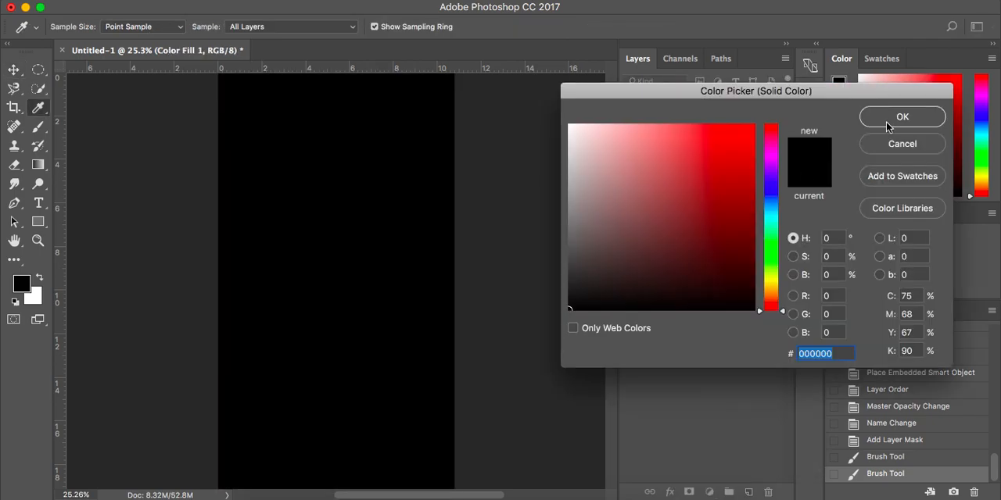
{"action": "left_click", "coordinate": [891, 125]}
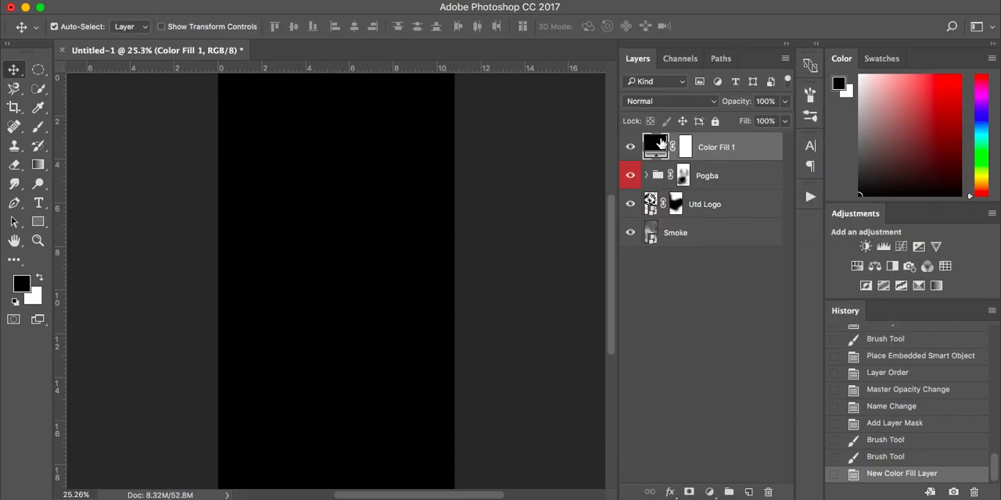
Step: Change the fill layer's color to blue 00acec
{"action": "double_click", "coordinate": [657, 146]}
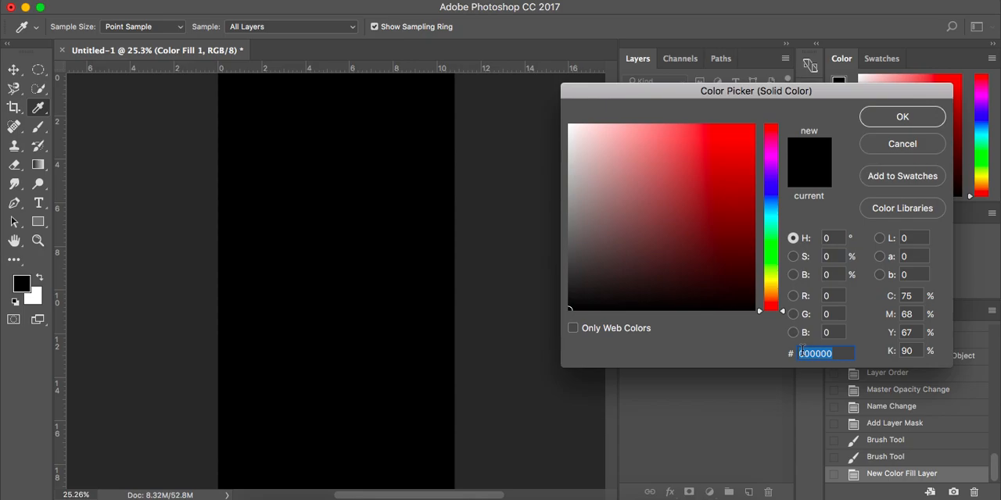
{"action": "type", "text": "00ac"}
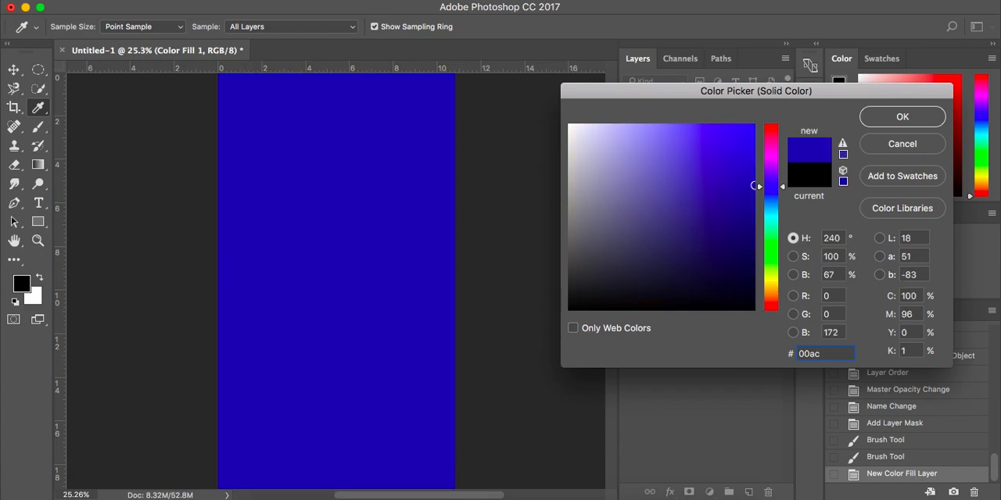
{"action": "type", "text": "ec"}
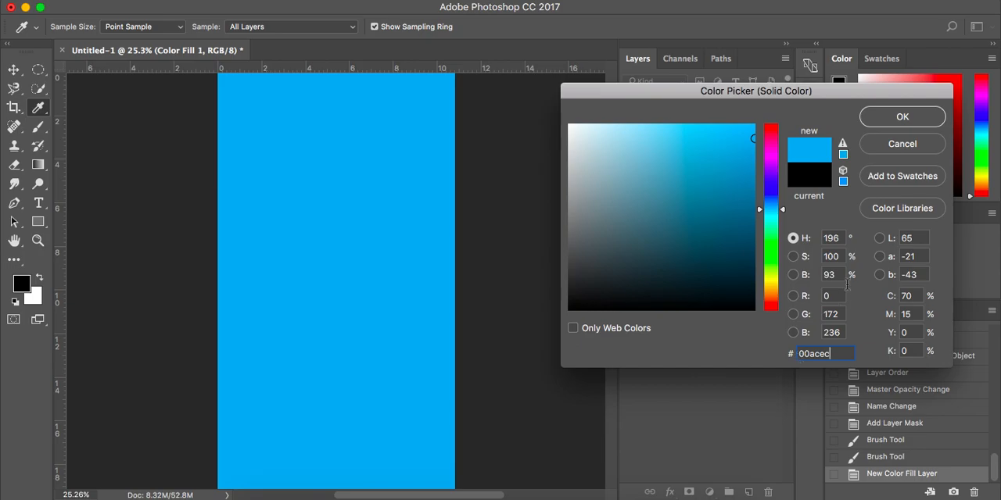
{"action": "left_click", "coordinate": [902, 117]}
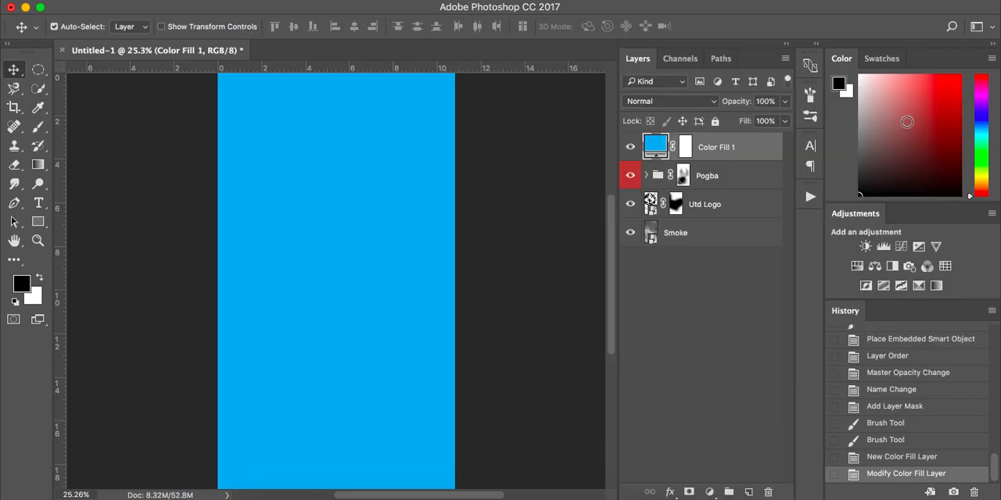
Step: Set the blue fill layer's blend mode to Color and lower its opacity to a faint tint
{"action": "left_click", "coordinate": [692, 102]}
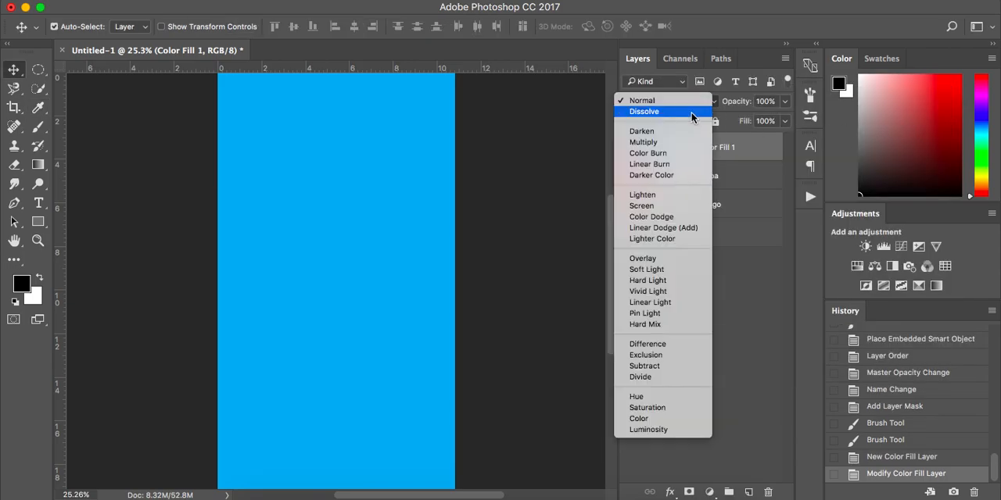
{"action": "left_click", "coordinate": [682, 417]}
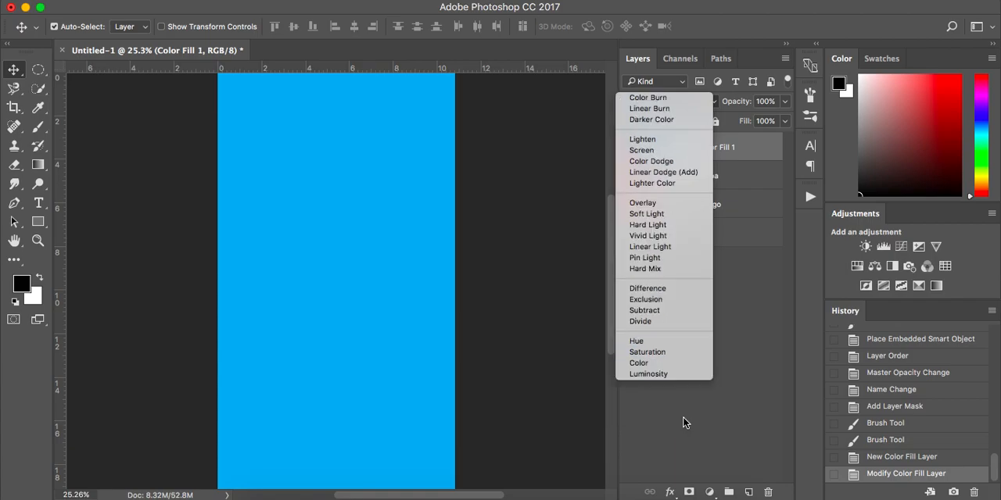
{"action": "left_click", "coordinate": [785, 103]}
{"action": "left_click", "coordinate": [724, 120]}
{"action": "left_click_drag", "start_coordinate": [724, 122], "coordinate": [718, 122]}
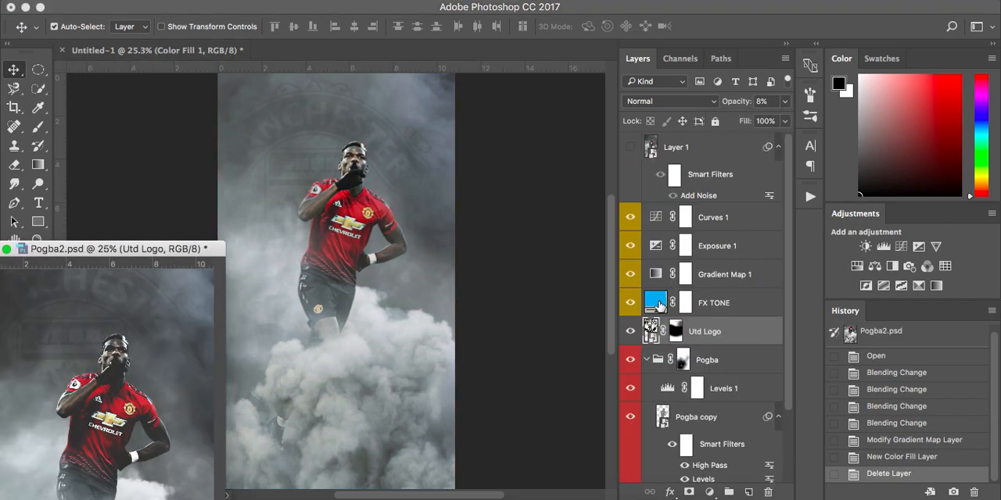
Step: Check the FX TONE layer's settings in Pogba2.psd, and fine-tune the blue fill layer's opacity in Untitled-1 to 6%
{"action": "left_click", "coordinate": [659, 305]}
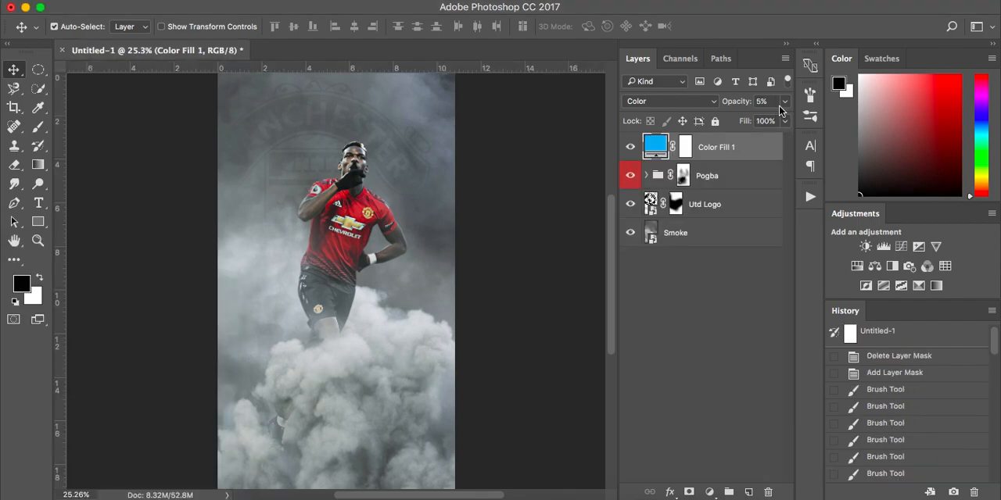
{"action": "left_click", "coordinate": [785, 101]}
{"action": "key", "text": "Up"}
{"action": "key", "text": "Up"}
{"action": "key", "text": "Up"}
{"action": "key", "text": "Up"}
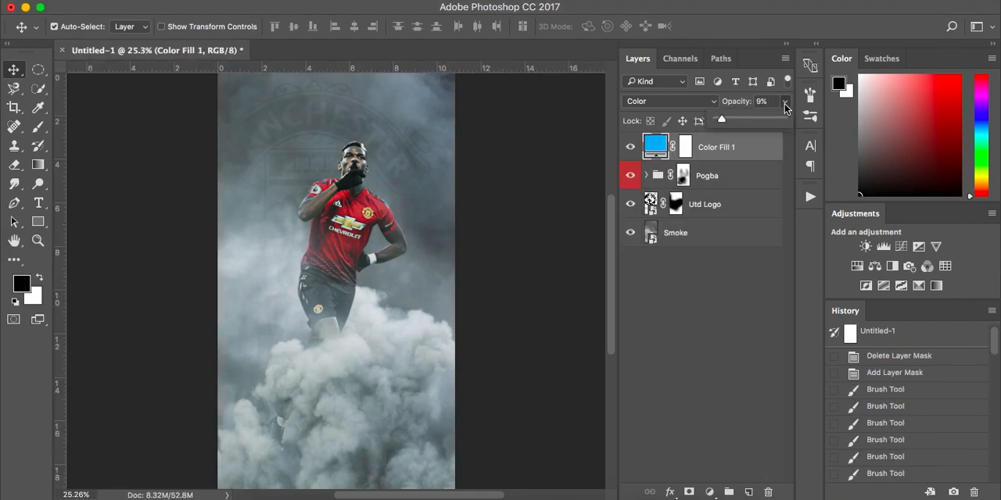
{"action": "key", "text": "Down"}
{"action": "key", "text": "Down"}
{"action": "key", "text": "Down"}
{"action": "key", "text": "Down"}
{"action": "key", "text": "Down"}
{"action": "key", "text": "Up"}
{"action": "key", "text": "Down"}
{"action": "left_click", "coordinate": [698, 301]}
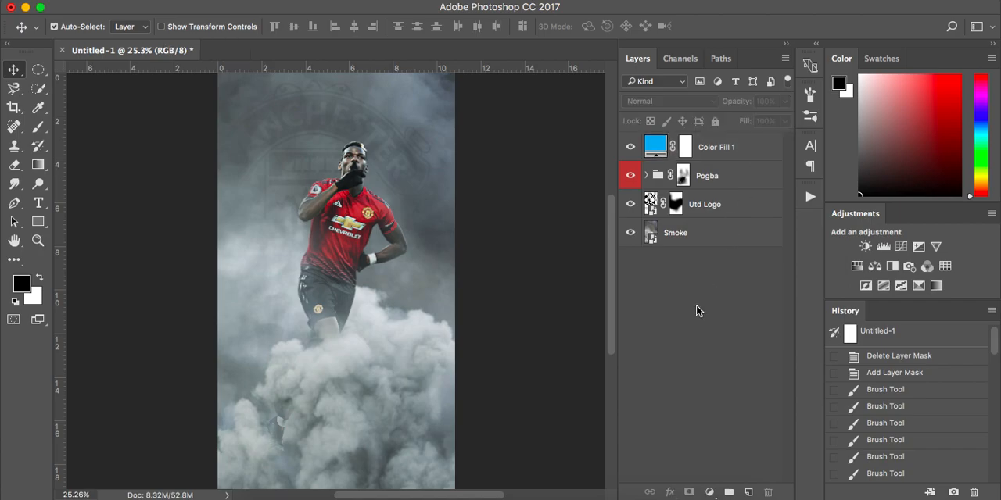
Step: Add a black-to-white Gradient Map adjustment above the blue fill layer and set its blend mode to Soft Light
{"action": "left_click", "coordinate": [770, 152]}
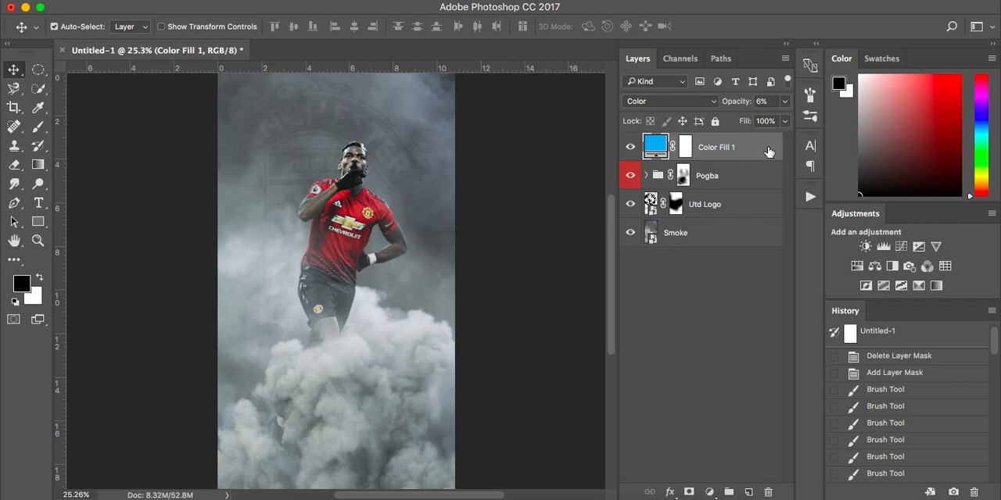
{"action": "left_click", "coordinate": [710, 492]}
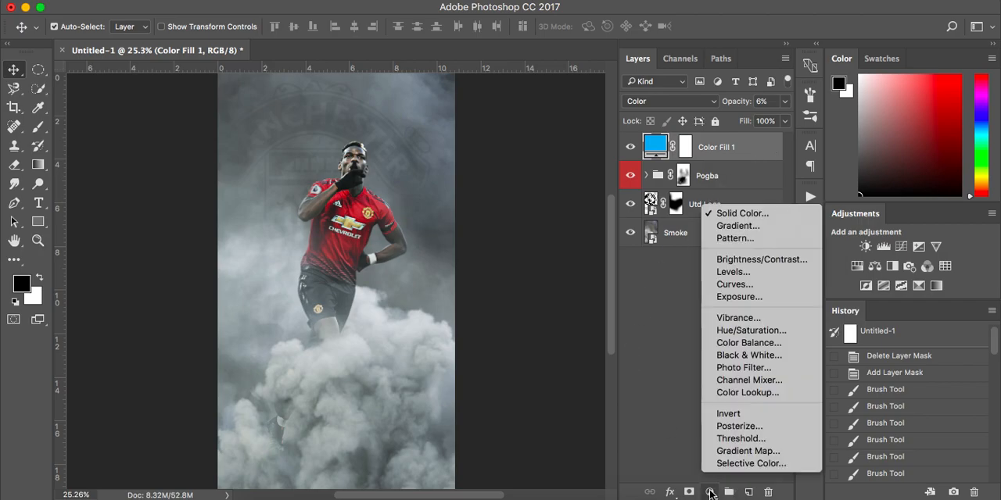
{"action": "left_click", "coordinate": [729, 452]}
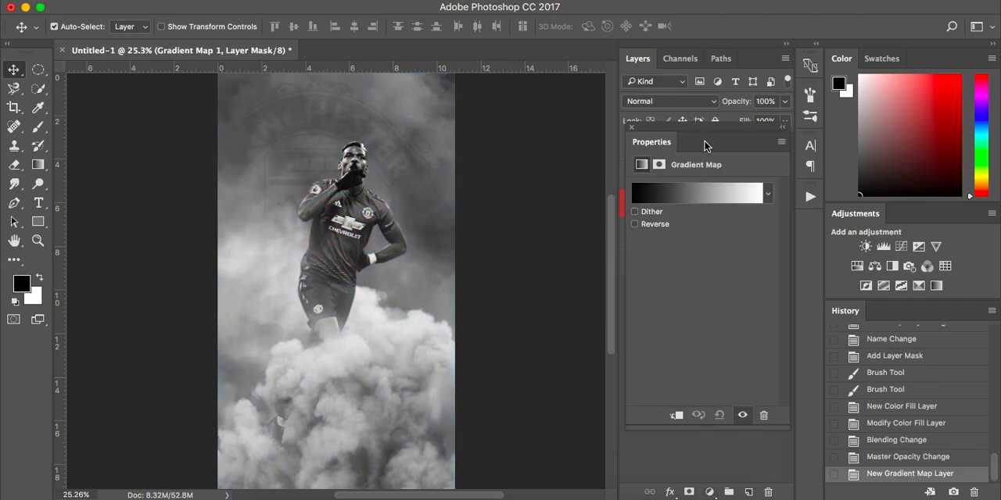
{"action": "left_click", "coordinate": [686, 192]}
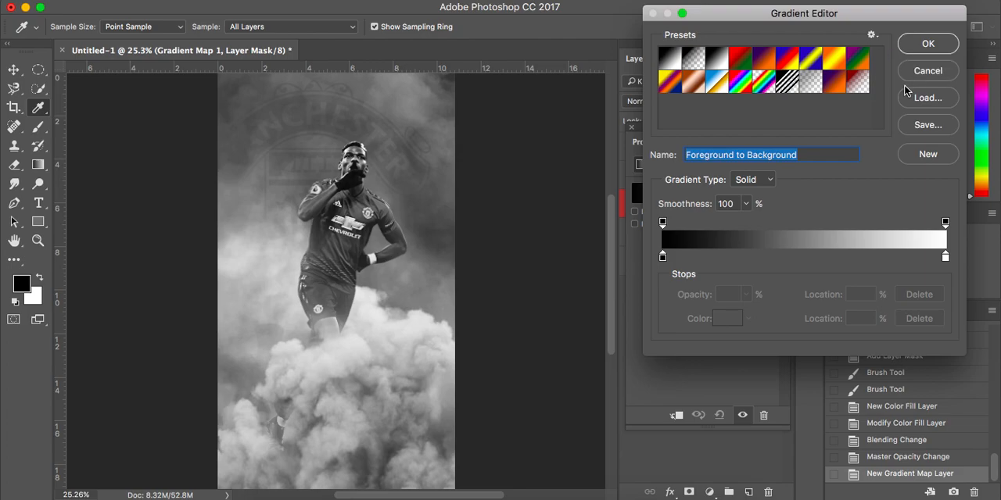
{"action": "key", "text": "Return"}
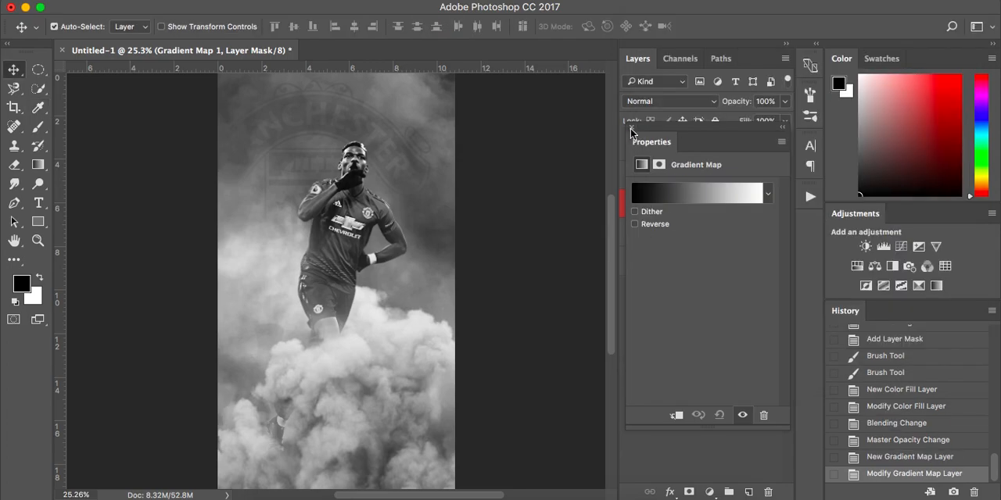
{"action": "left_click", "coordinate": [631, 128]}
{"action": "left_click", "coordinate": [670, 101]}
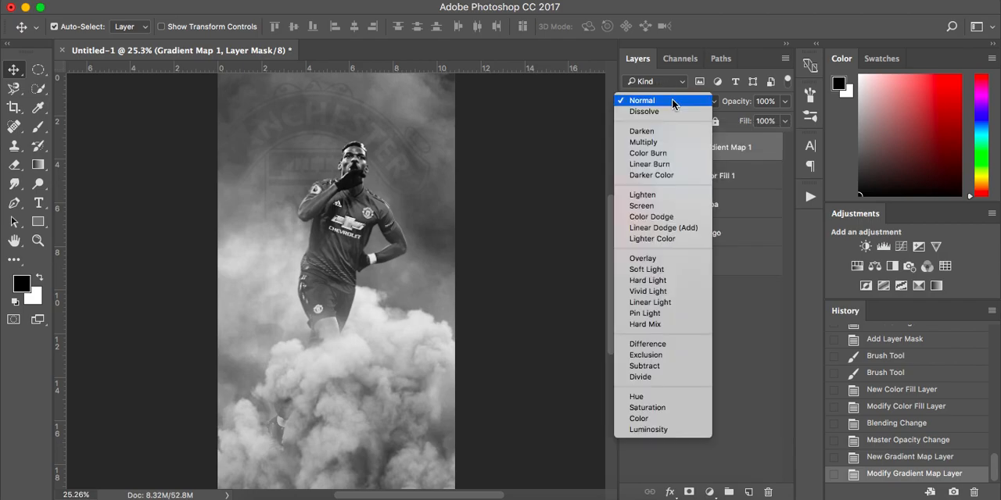
{"action": "left_click", "coordinate": [674, 269]}
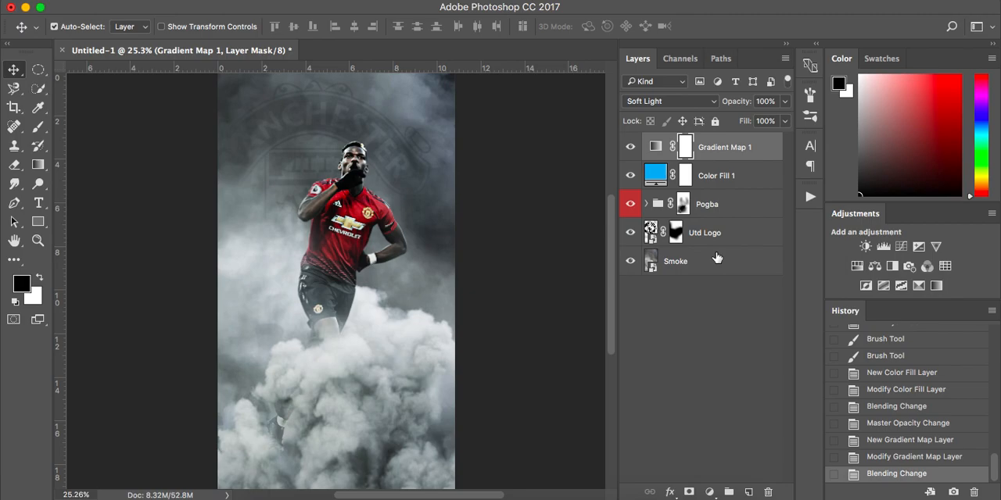
Step: Add an Exposure adjustment layer on top and raise its Offset to about +0.03, comparing the image with and without it
{"action": "left_click", "coordinate": [709, 492]}
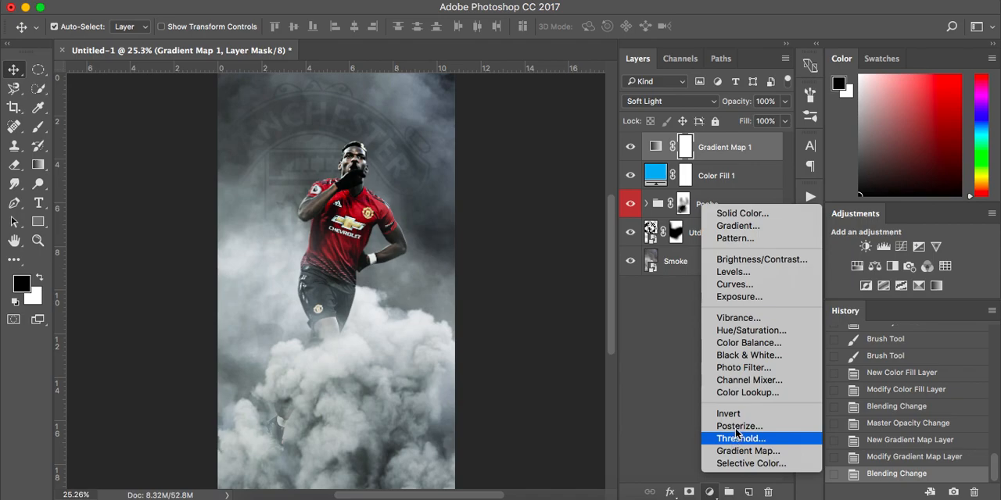
{"action": "left_click", "coordinate": [751, 303]}
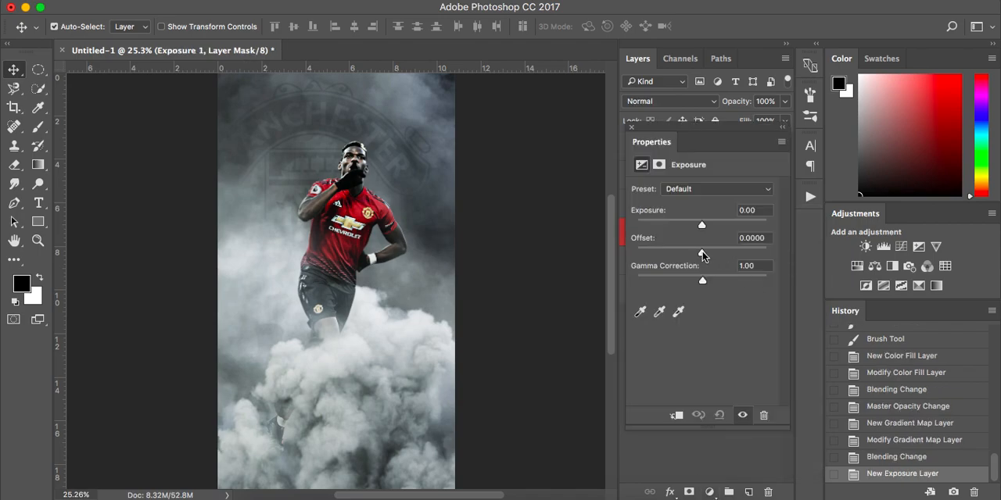
{"action": "left_click_drag", "start_coordinate": [702, 256], "coordinate": [706, 255]}
{"action": "key", "text": "Right"}
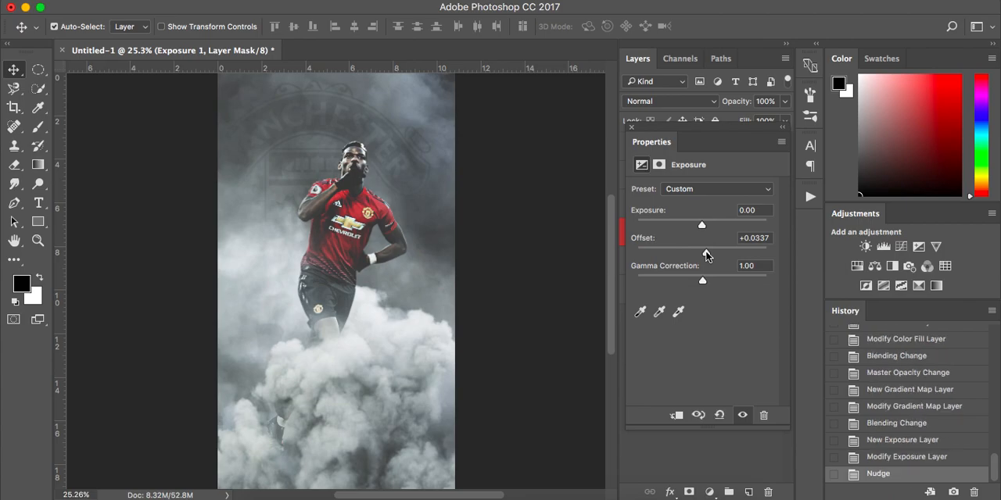
{"action": "left_click", "coordinate": [759, 239]}
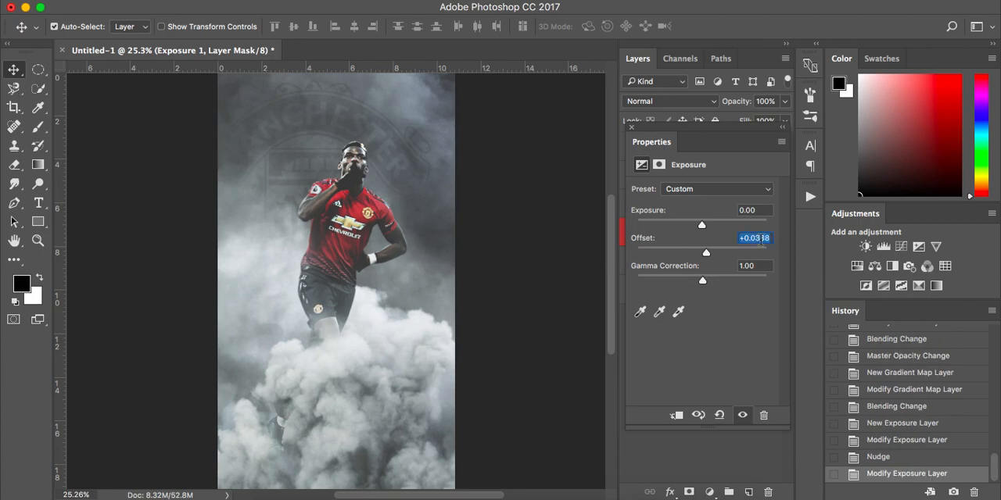
{"action": "key", "text": "Up"}
{"action": "key", "text": "Up"}
{"action": "key", "text": "Up"}
{"action": "left_click", "coordinate": [741, 416]}
{"action": "left_click", "coordinate": [741, 416]}
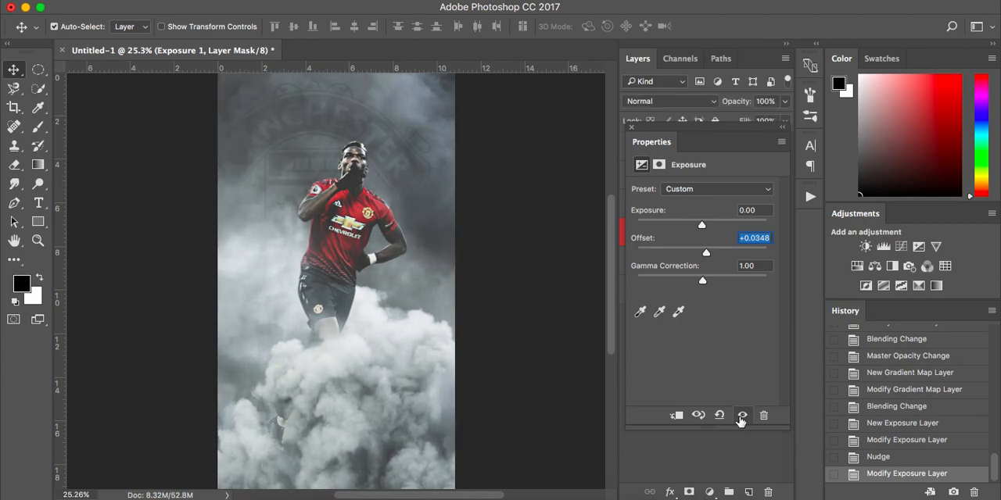
{"action": "left_click", "coordinate": [631, 128]}
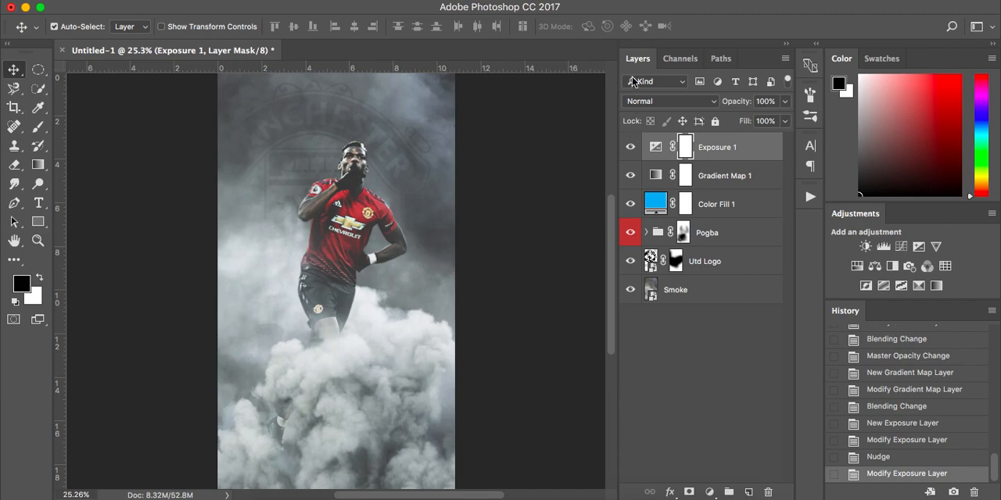
Step: Add a Curves adjustment layer with a slightly lifted black point and a darkening shadow point at input 60, output 50
{"action": "left_click", "coordinate": [709, 493]}
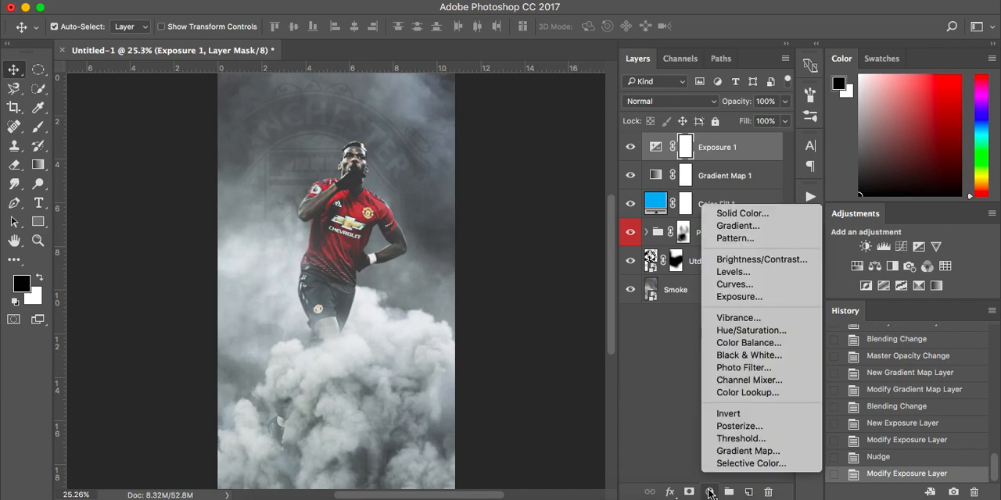
{"action": "left_click", "coordinate": [753, 284]}
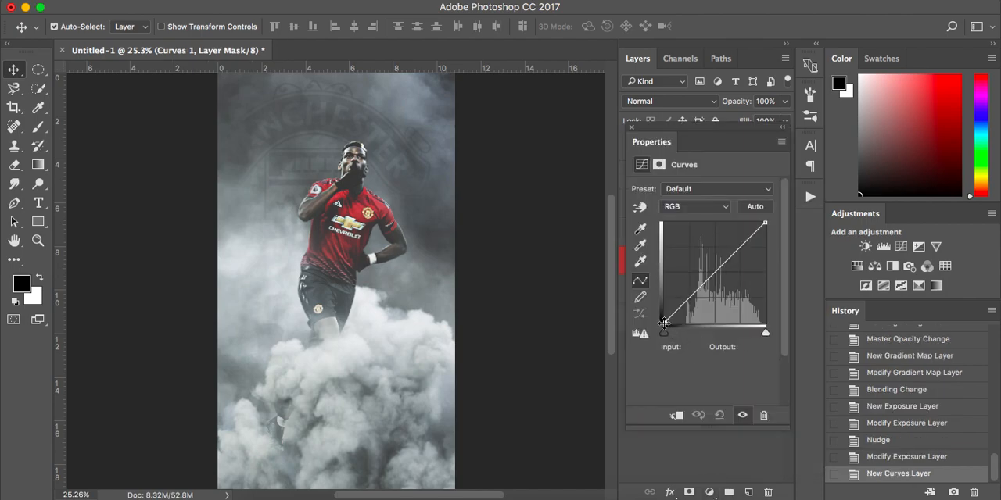
{"action": "left_click_drag", "start_coordinate": [664, 323], "coordinate": [688, 302]}
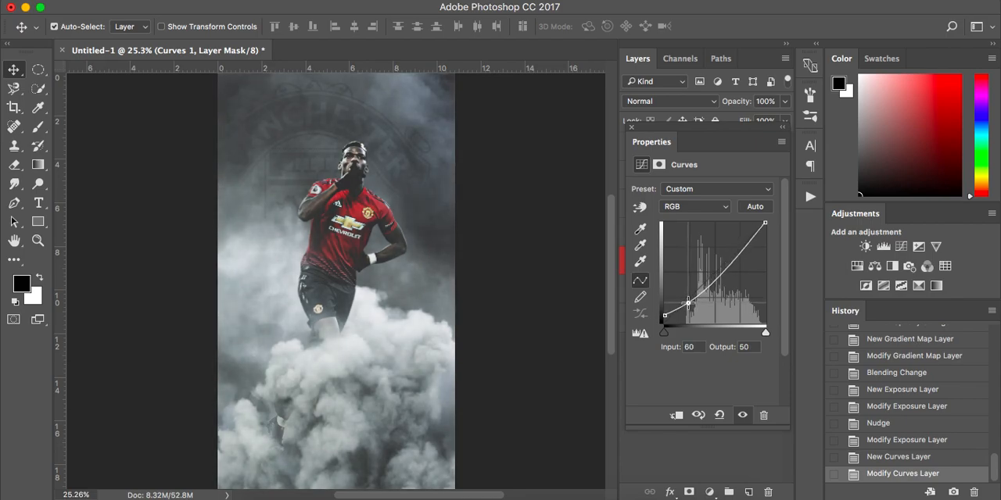
{"action": "left_click", "coordinate": [632, 128]}
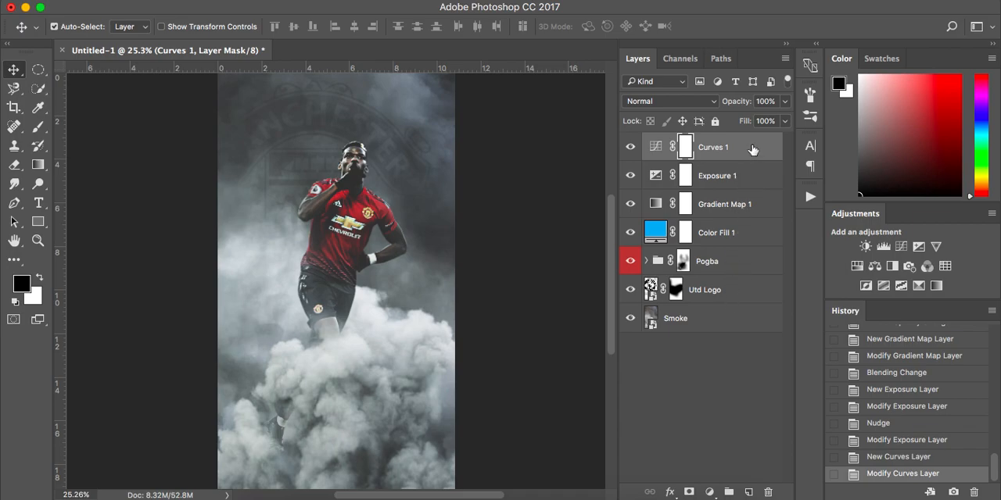
Step: Stamp all visible layers into a new top layer and convert it to a smart object
{"action": "key", "text": "super"}
{"action": "key", "text": "alt+shift+super+e"}
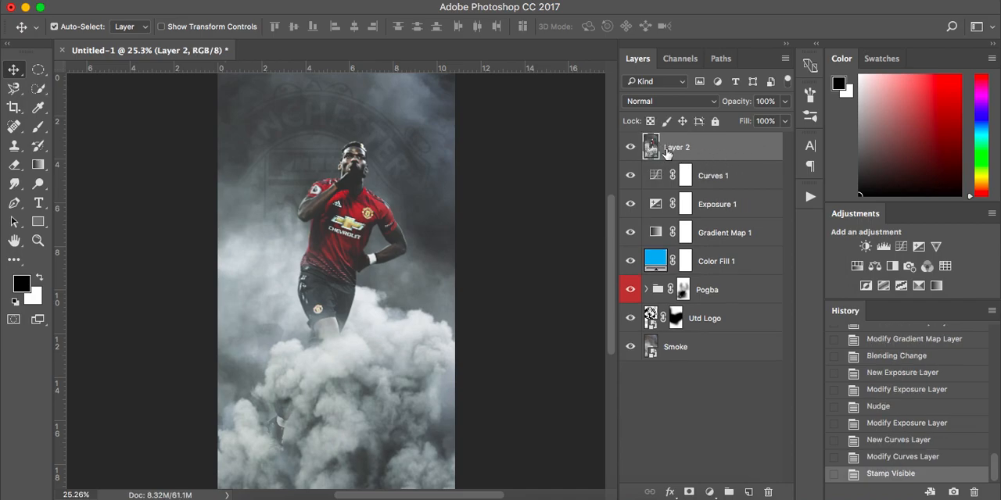
{"action": "right_click", "coordinate": [724, 150]}
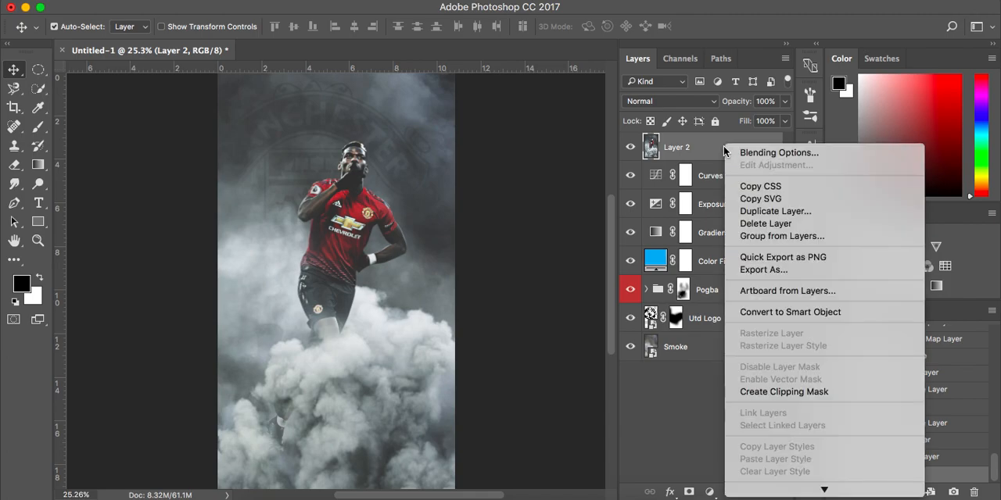
{"action": "left_click", "coordinate": [777, 312]}
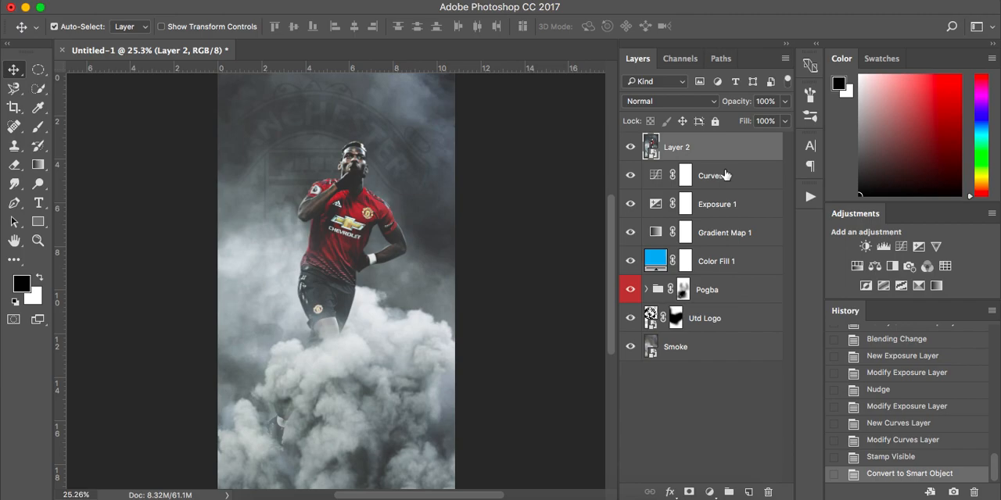
Step: Apply the Add Noise filter to the stamped smart object with 2% amount, Gaussian distribution and Monochromatic on
{"action": "left_click", "coordinate": [391, 1]}
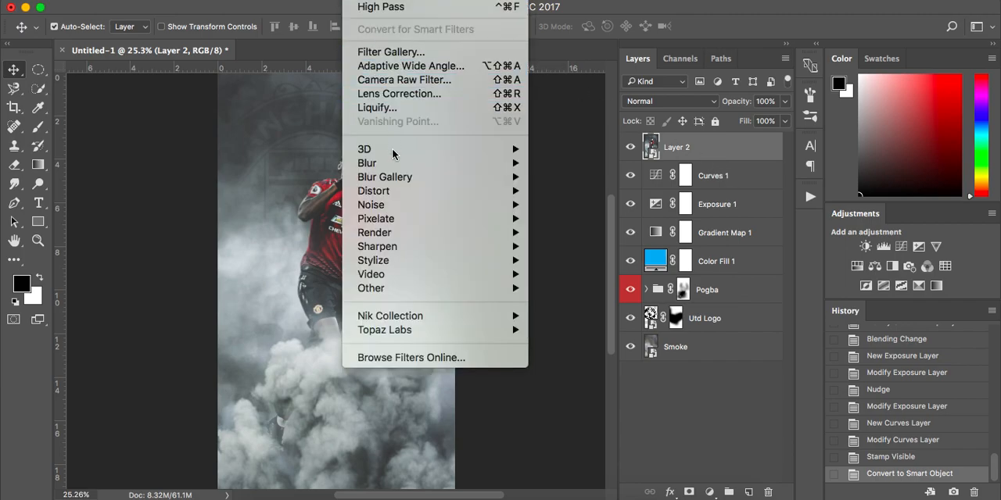
{"action": "mouse_move", "coordinate": [375, 205]}
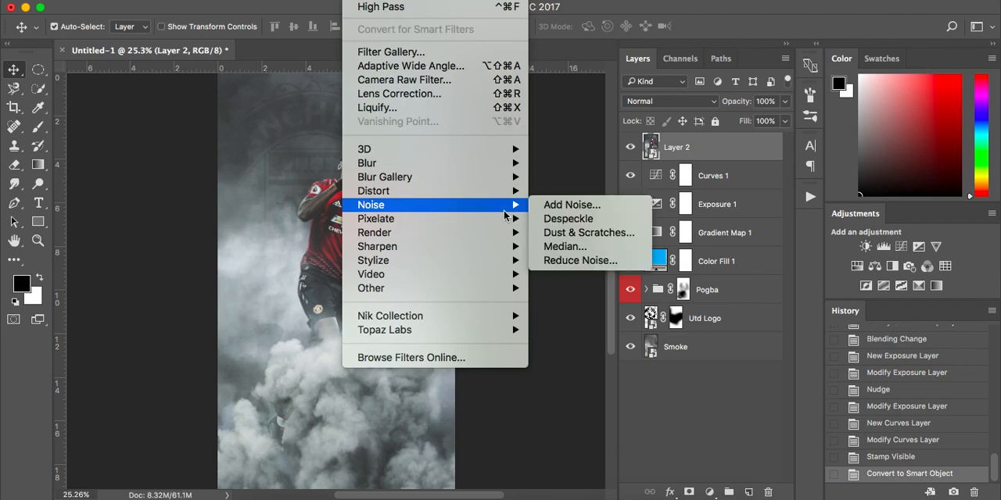
{"action": "left_click", "coordinate": [579, 204]}
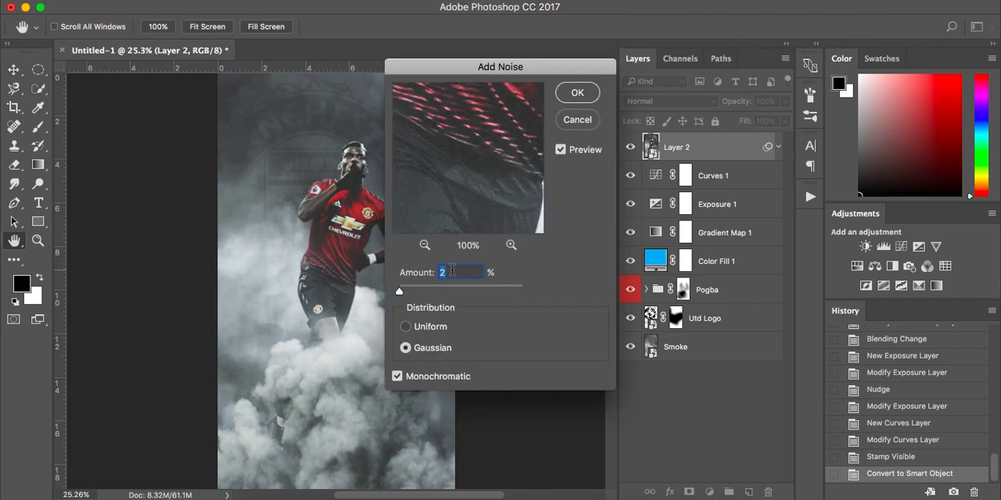
{"action": "left_click", "coordinate": [405, 326]}
{"action": "left_click", "coordinate": [406, 348]}
{"action": "left_click", "coordinate": [577, 93]}
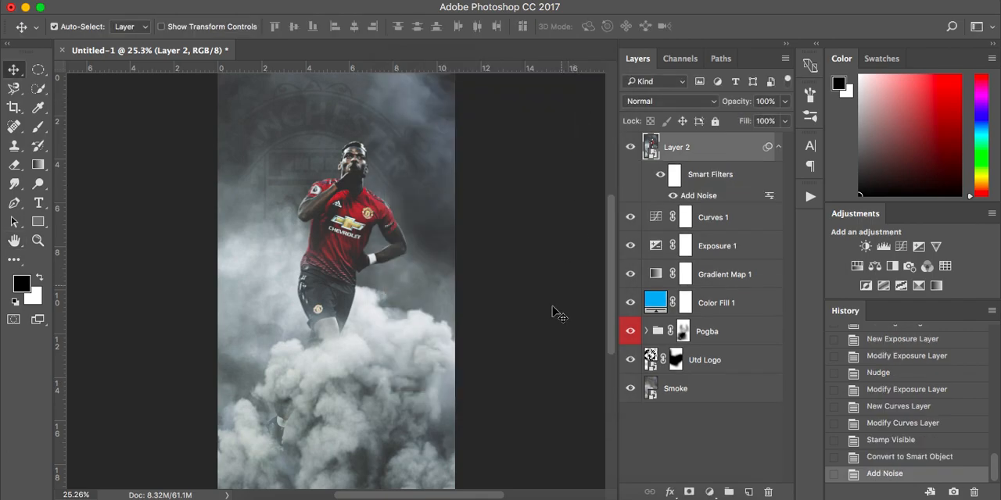